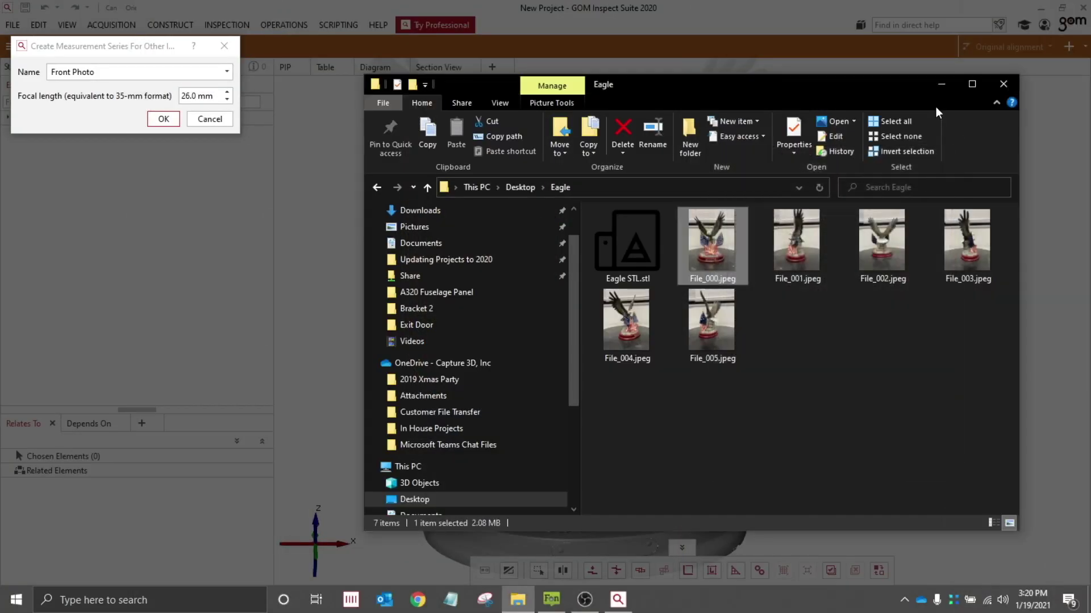
- Hide the Eagle folder and mark point 5 on the base's right hole in the 3D view
left_click(940, 84)
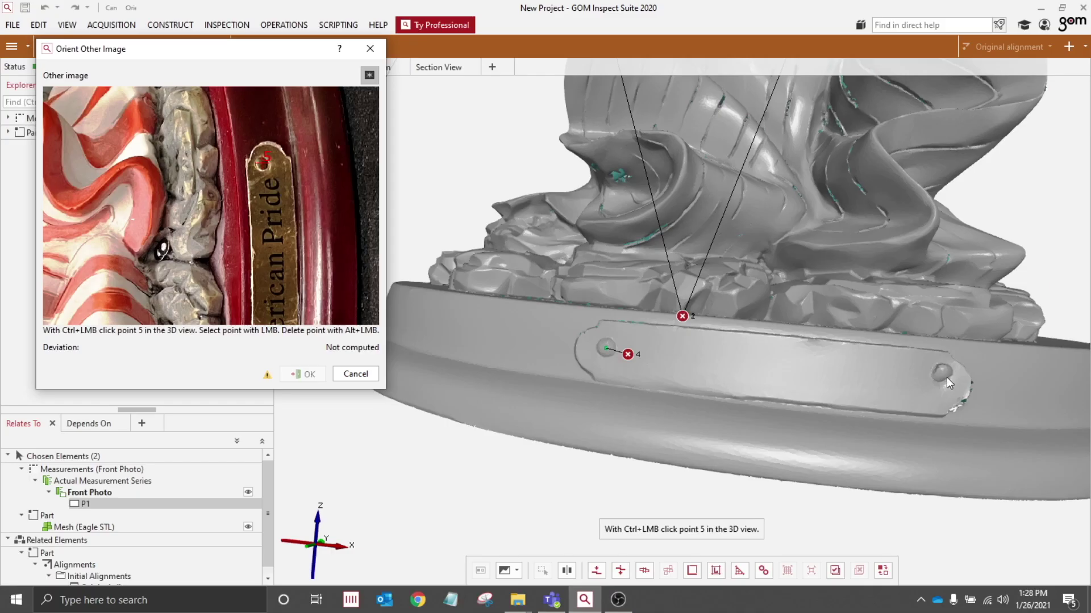
left_click(942, 374, "ctrl")
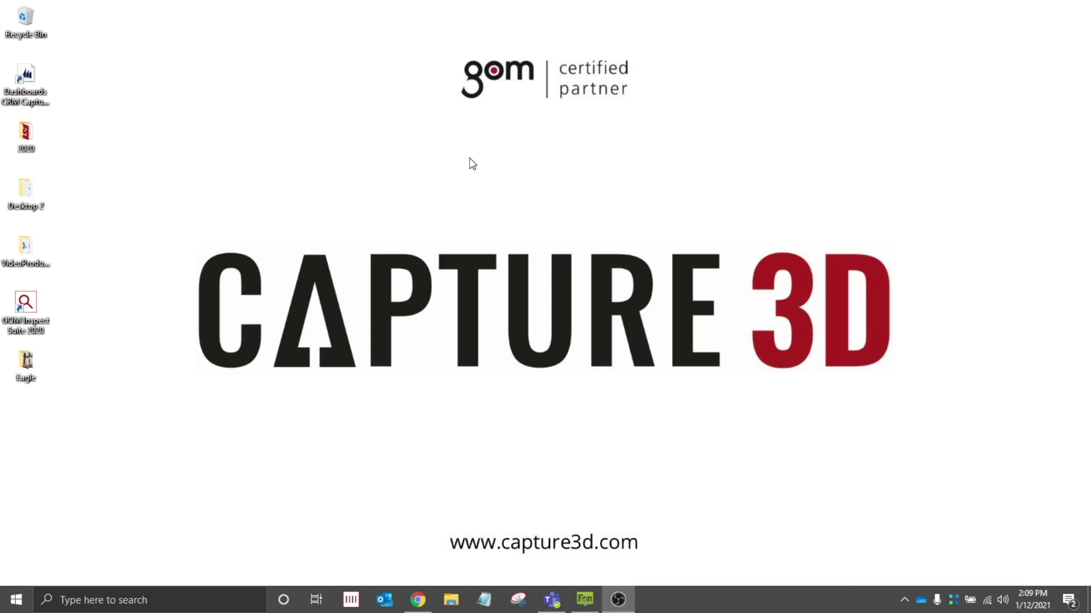
- Browse the Eagle folder's STL file and six photos, then close the folder window
left_click(28, 305)
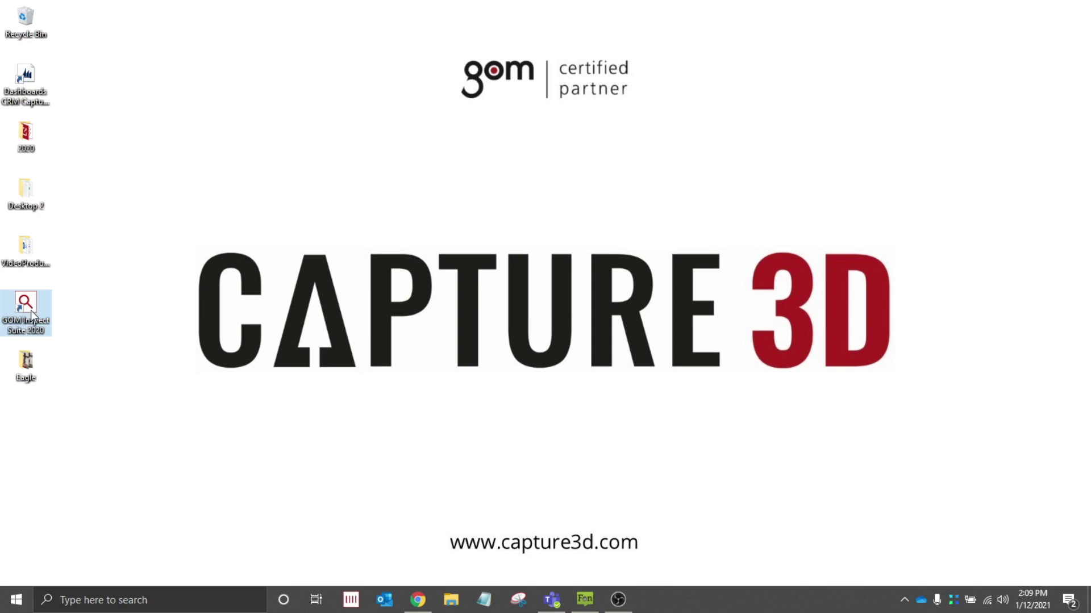
double_click(25, 361)
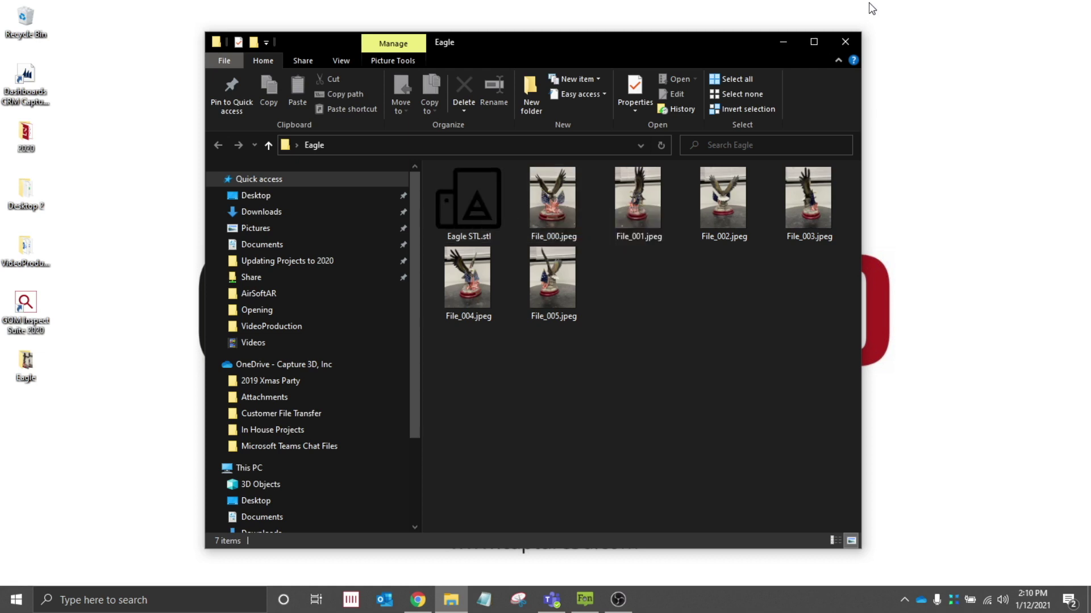
left_click(835, 41)
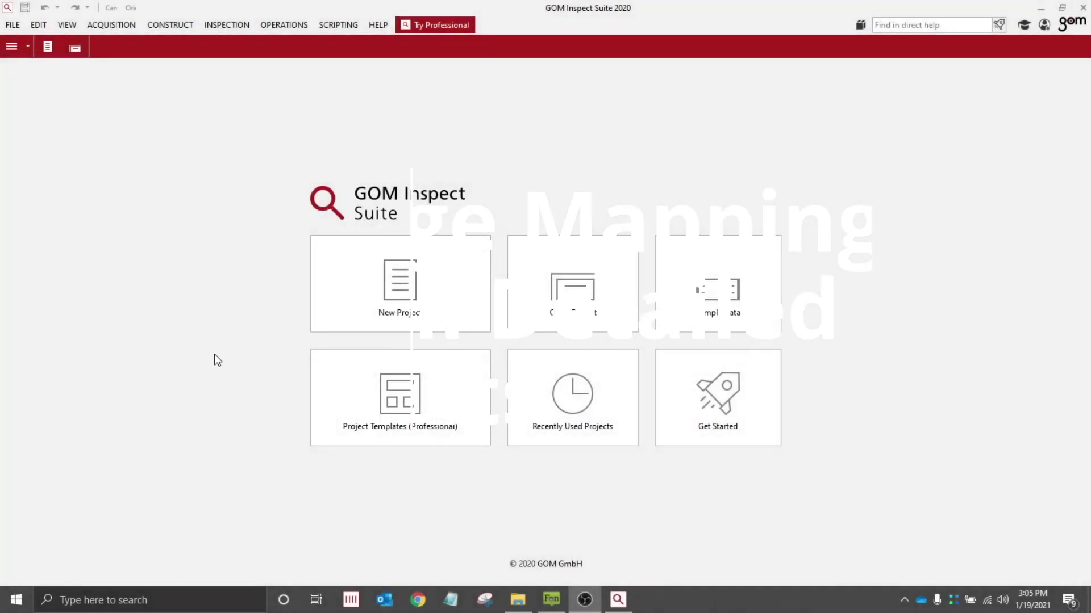
- Import Eagle STL.stl into a new project as a mesh with the default millimetre unit
left_click(517, 600)
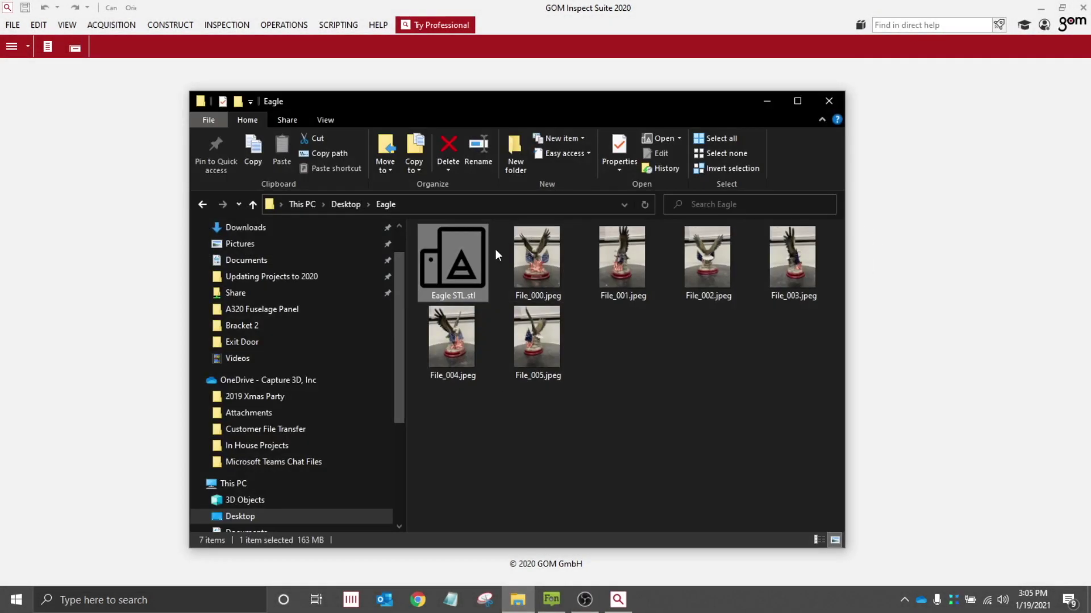
left_click_drag(463, 259, 129, 268)
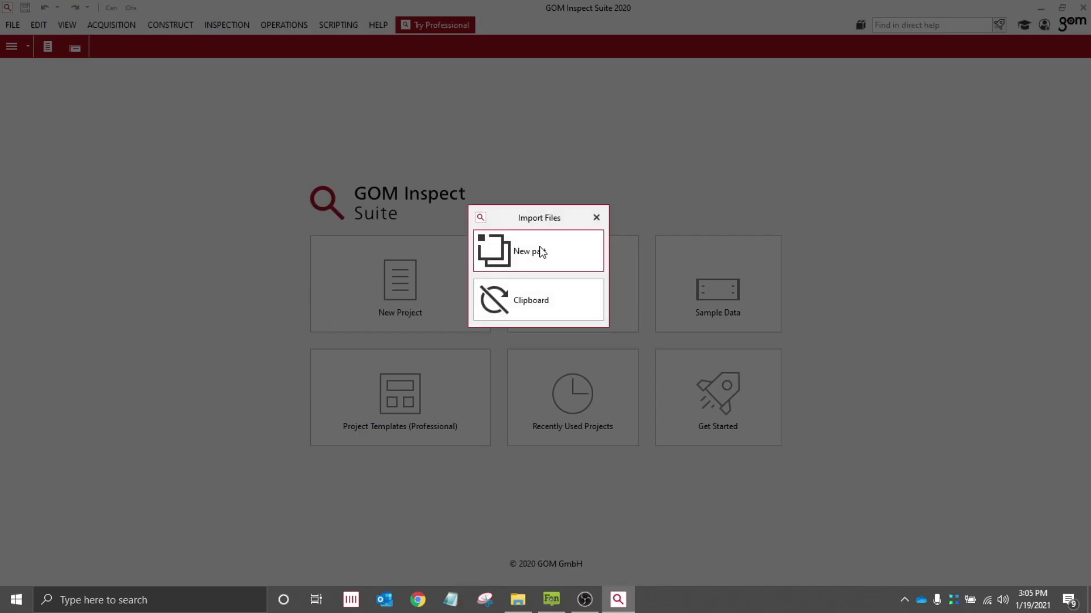
left_click(521, 256)
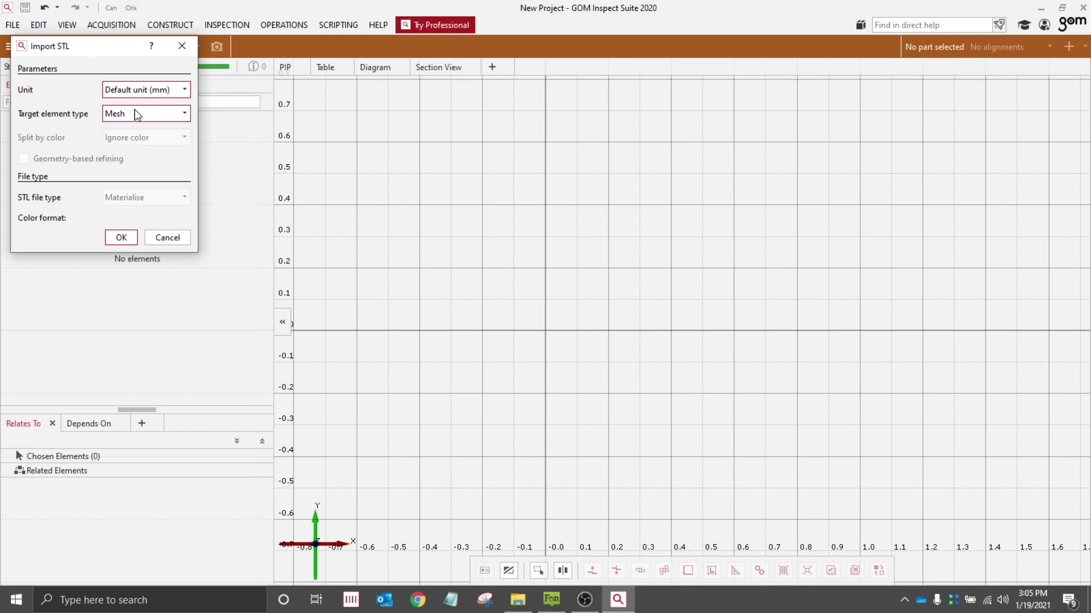
left_click(121, 238)
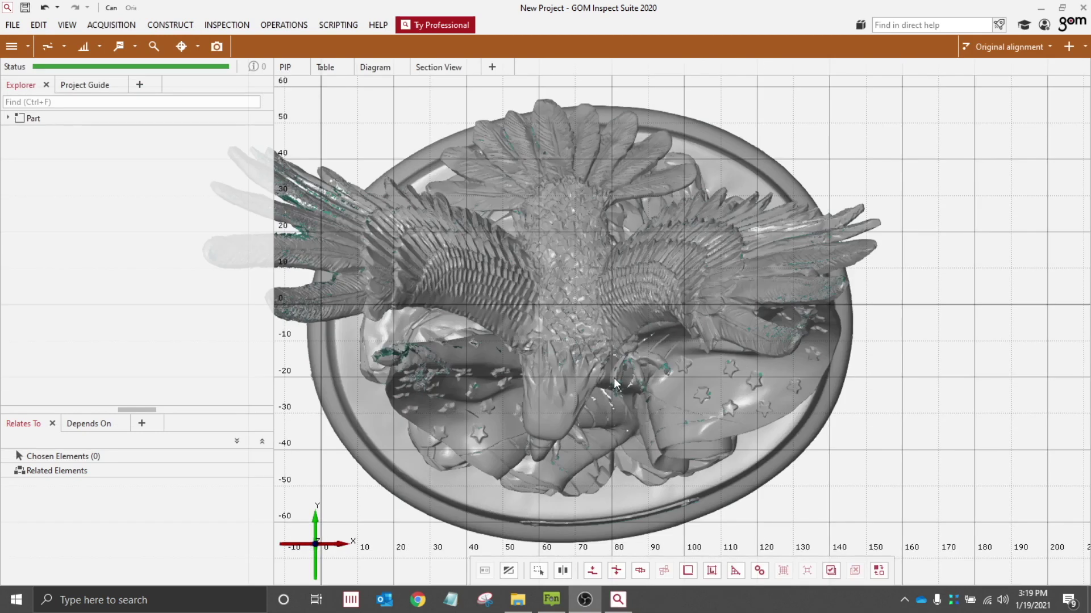
- Turn the eagle mesh to a front view and import an eagle photo as an other image
mouse_move(611, 388)
left_mouse_down()
mouse_move(625, 329)
mouse_move(637, 395)
mouse_move(620, 372)
mouse_move(612, 380)
left_mouse_up()
left_click(518, 599)
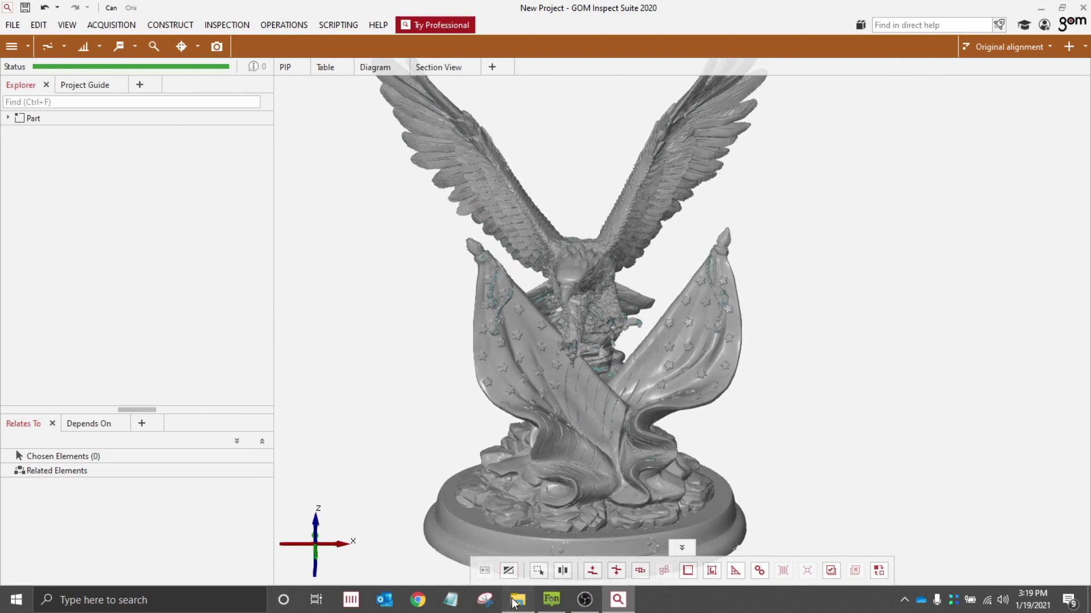
left_click_drag(711, 245, 382, 279)
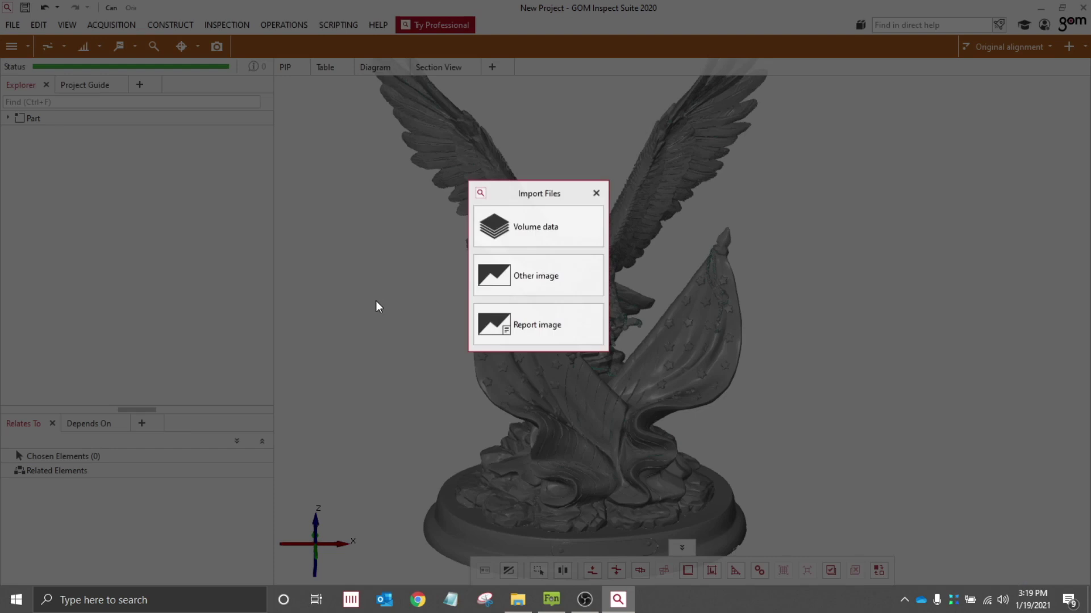
left_click(524, 277)
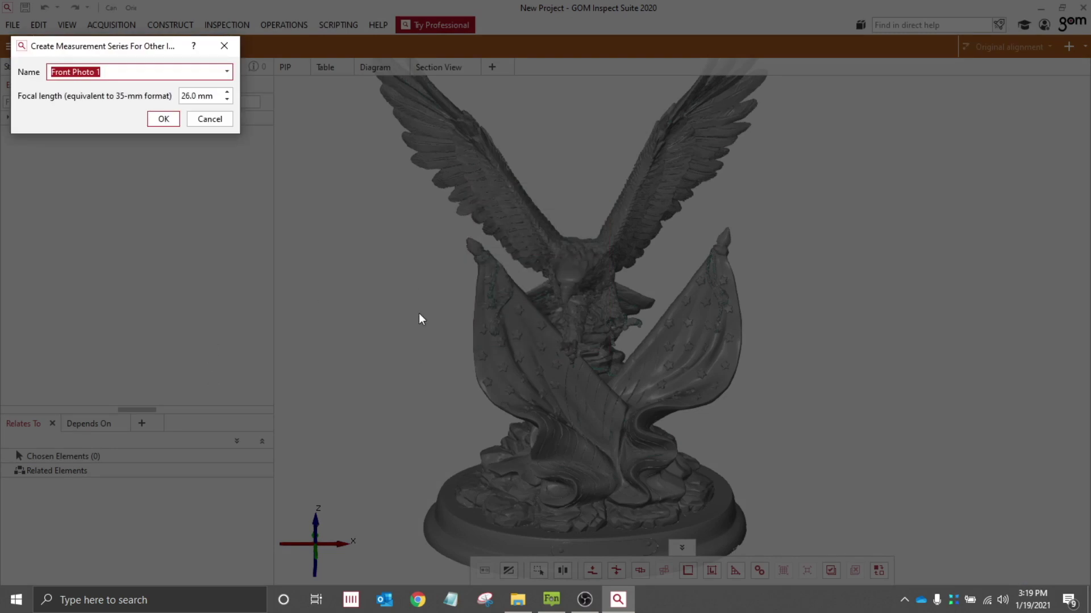
- Name the measurement series 'Front Photo' with 26.0 mm focal length, then bring up the Eagle folder
left_click(140, 69)
mouse_move(518, 599)
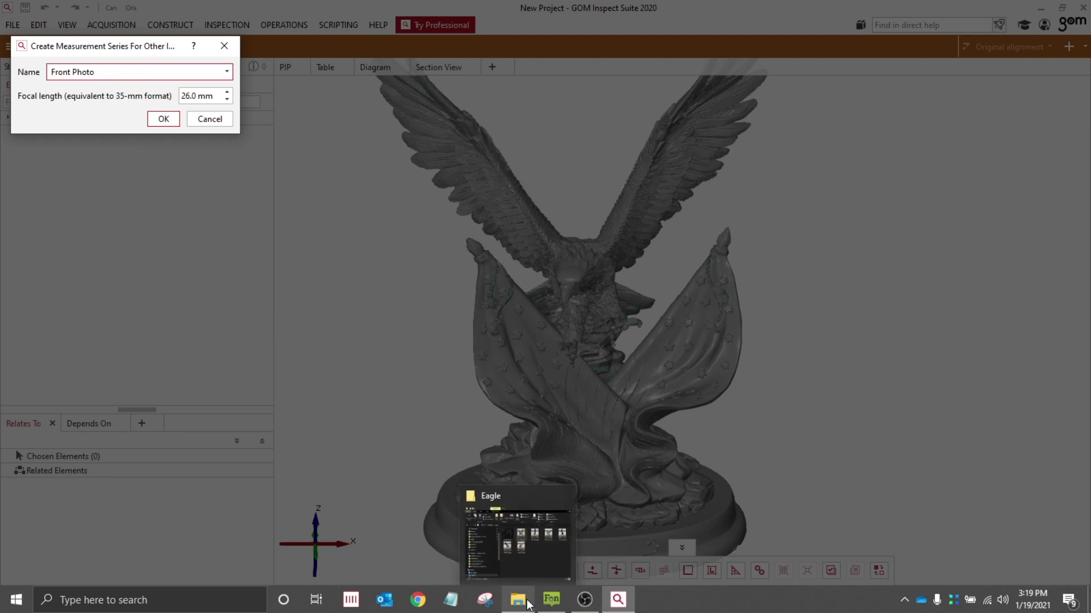
left_click(568, 575)
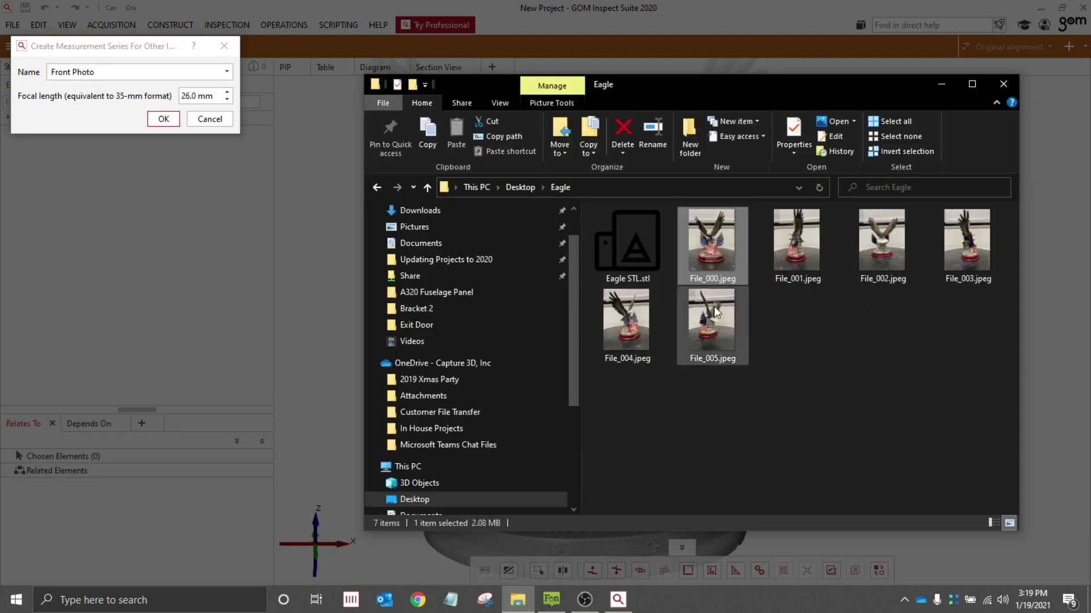
- Check that File_000.jpeg's 35mm focal length is 26, then close its properties and the Eagle folder
right_click(719, 245)
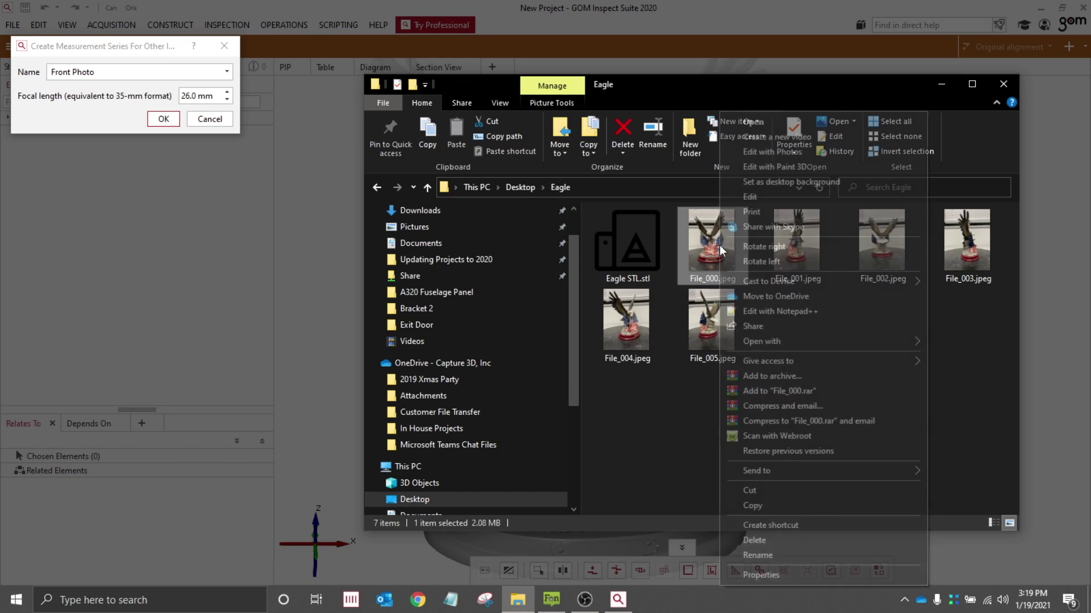
left_click(798, 574)
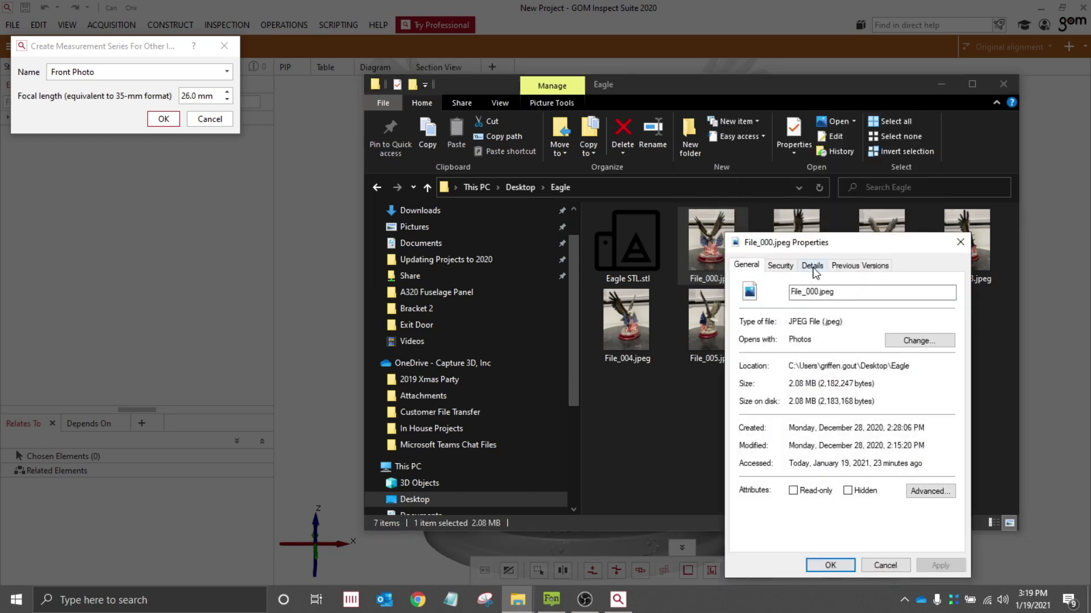
left_click(812, 266)
left_click_drag(818, 242, 802, 151)
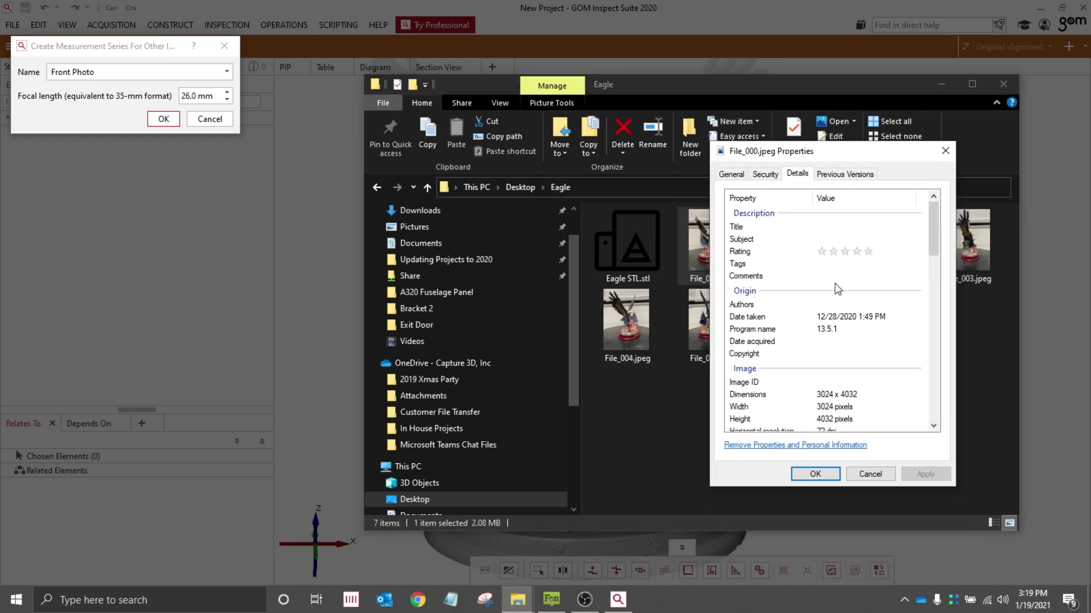
scroll(833, 283, "down", 2)
scroll(834, 283, "down", 5)
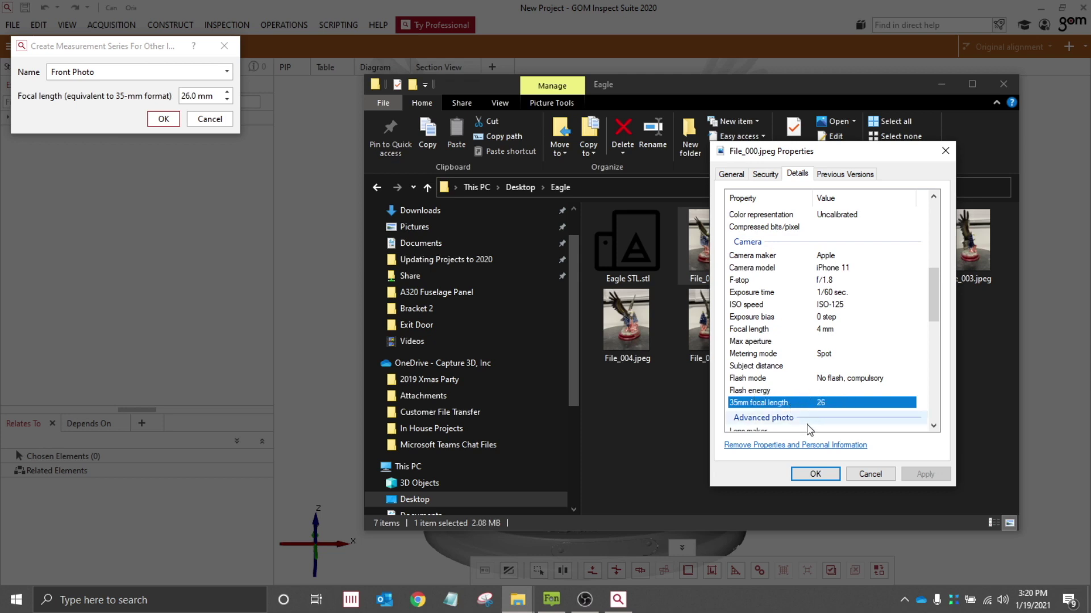
left_click(816, 476)
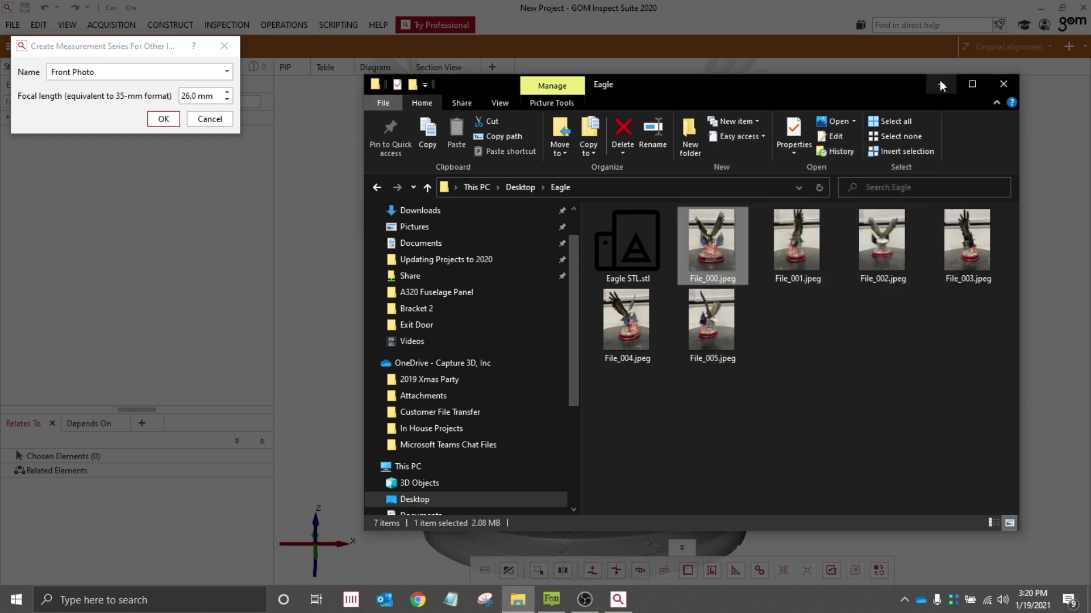
left_click(939, 86)
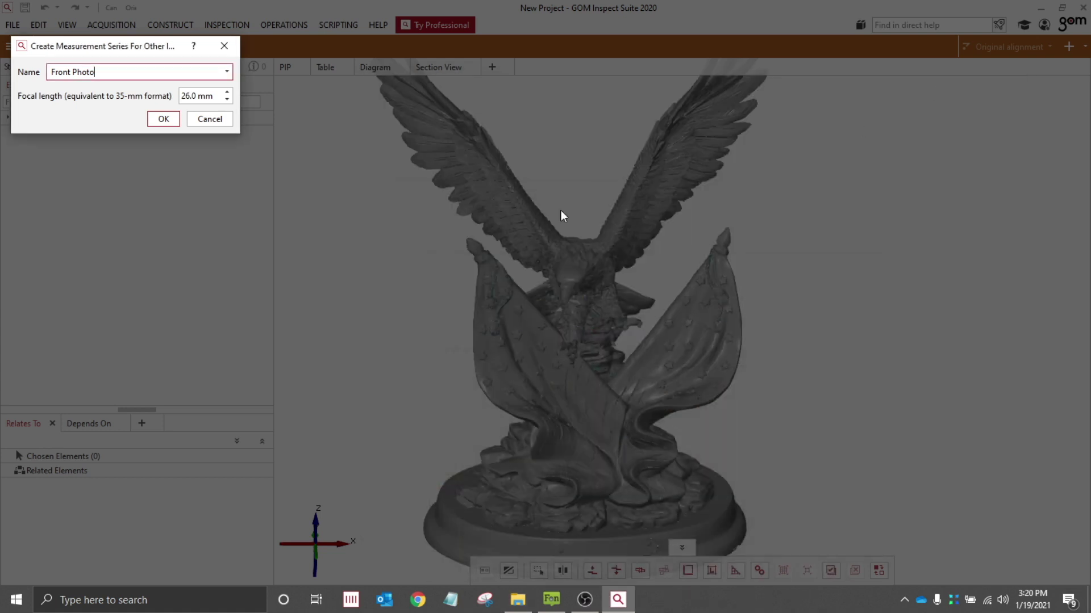
- Create the Front Photo measurement series and switch the view mode to Image Mapping
left_click(163, 119)
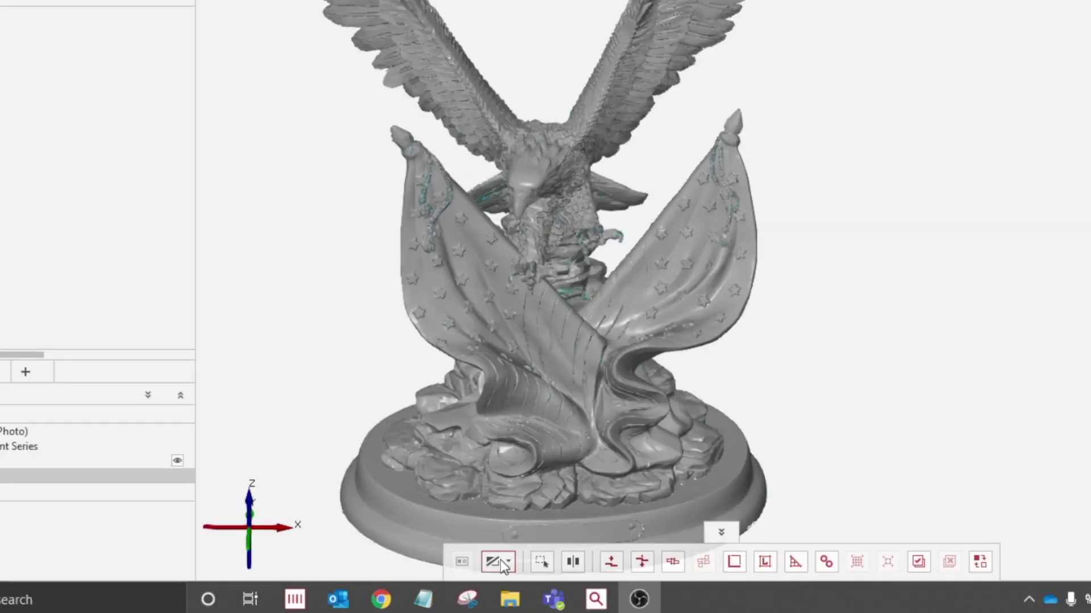
left_click(502, 564)
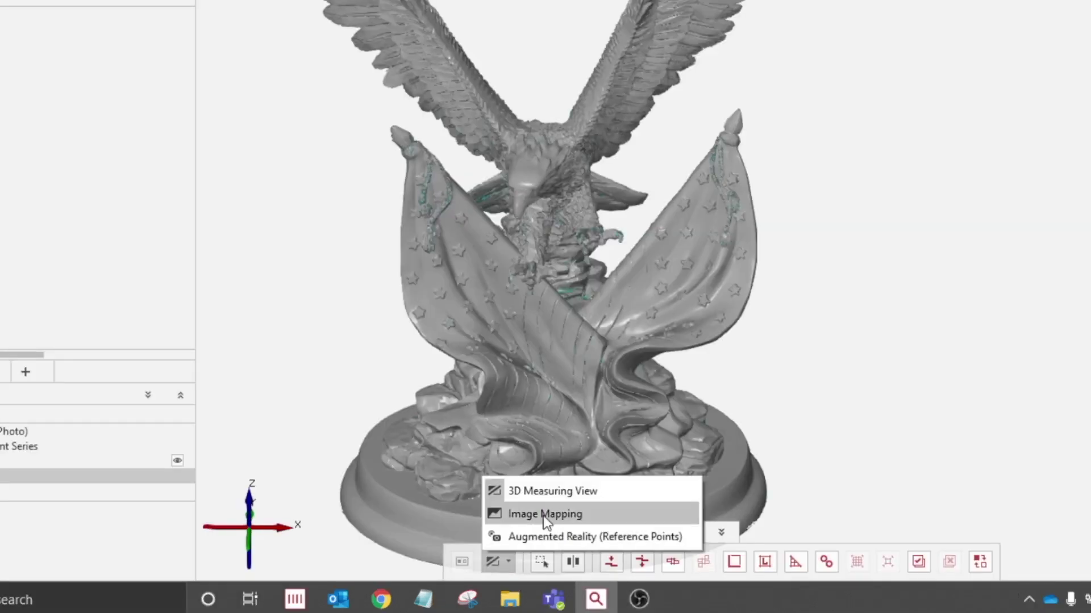
left_click(545, 514)
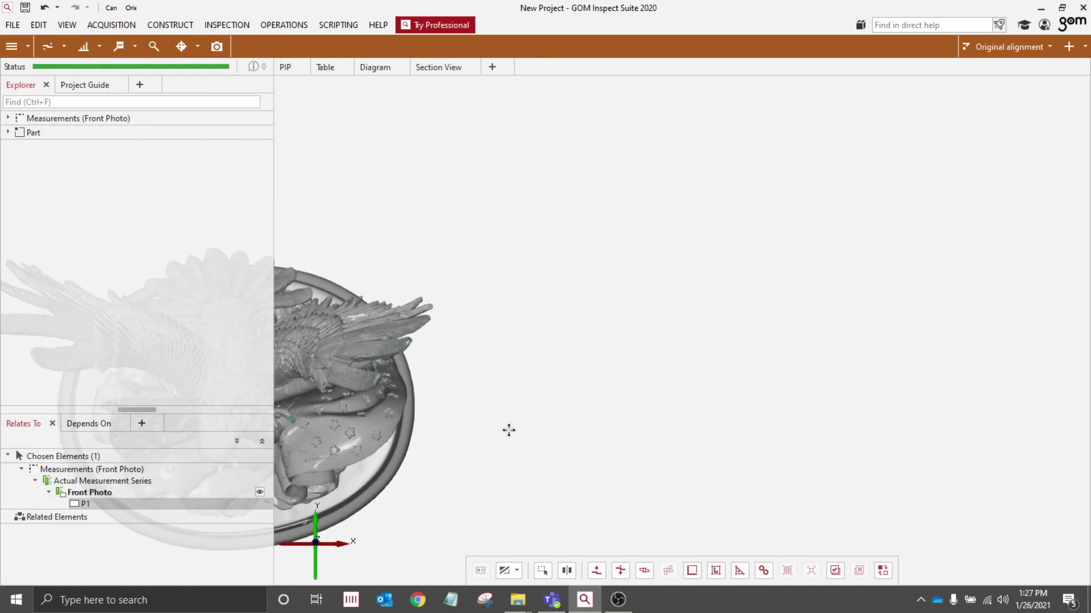
left_click_drag(539, 387, 546, 422)
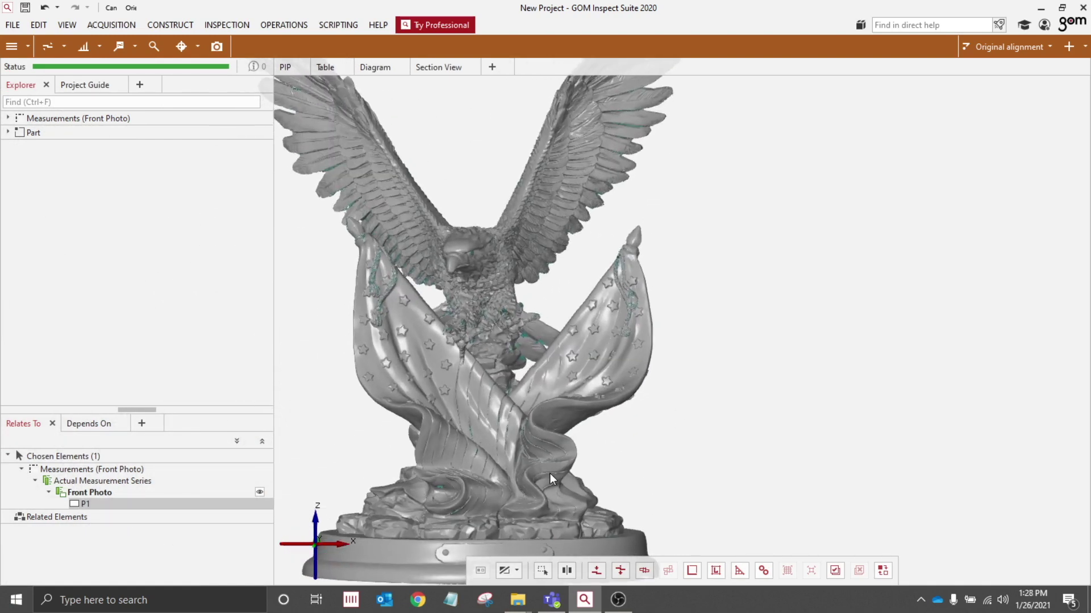
- Launch Orient Other Image from Operations > Mesh > Color Mesh From Images
left_click(294, 25)
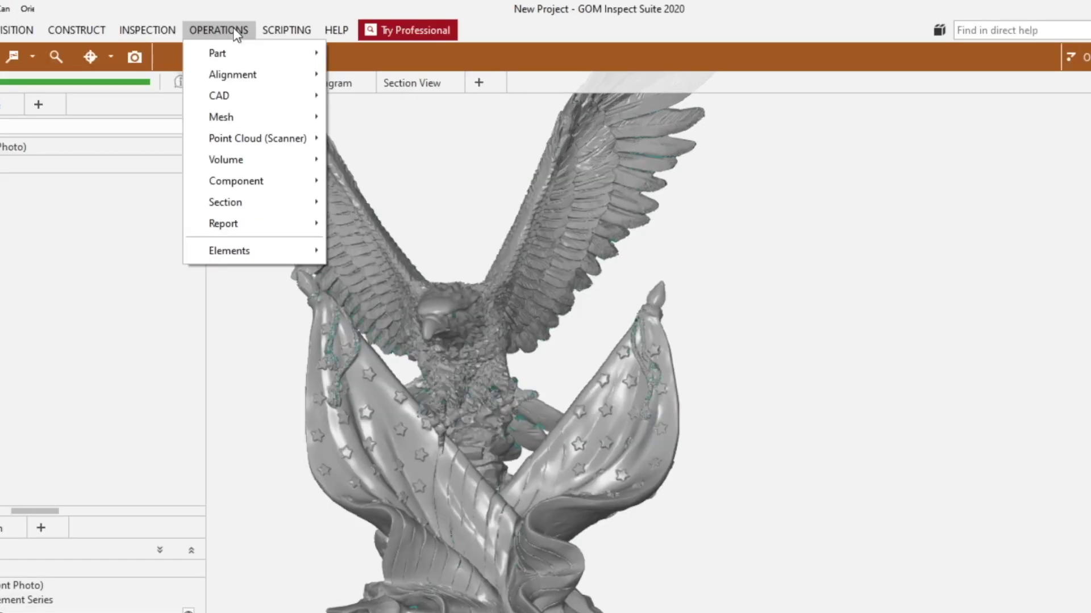
mouse_move(320, 93)
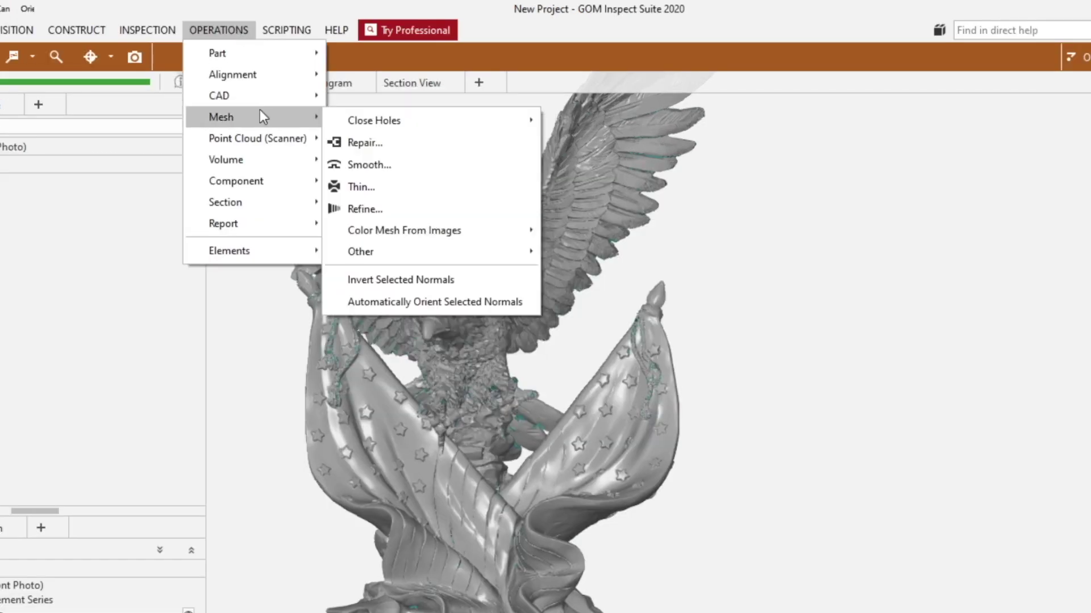
mouse_move(457, 233)
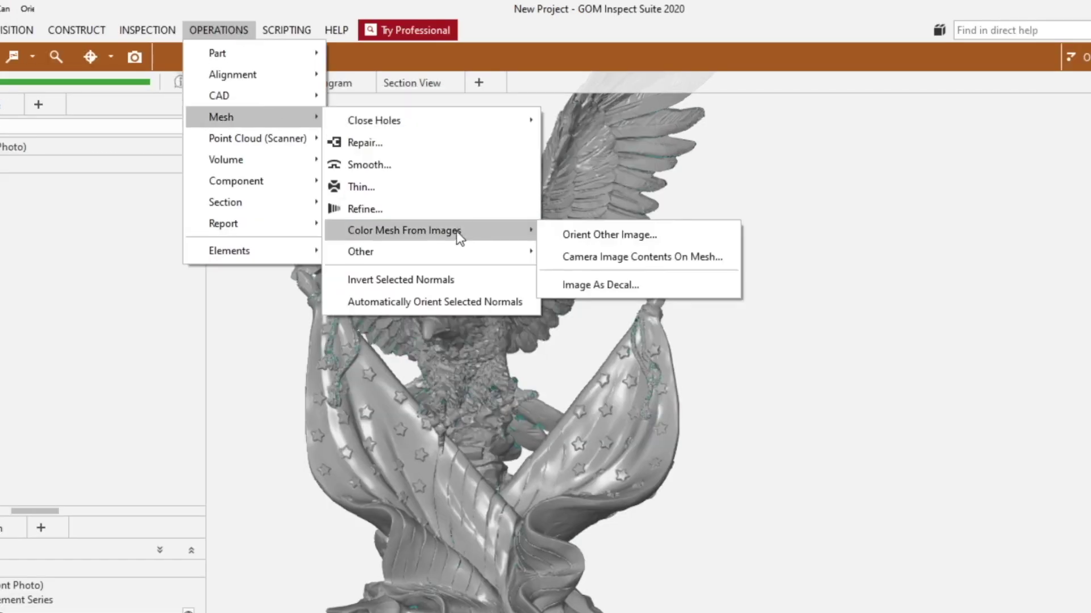
left_click(594, 242)
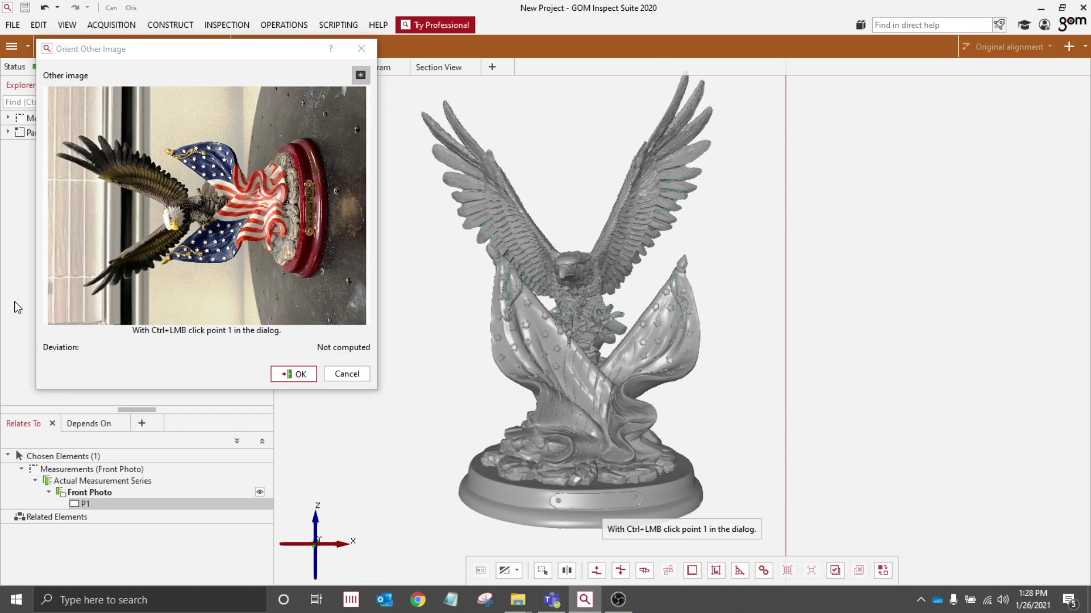
- Pair points 1 and 2 on the left and right wing tips in the photo and mesh
scroll(102, 284, "up", 5)
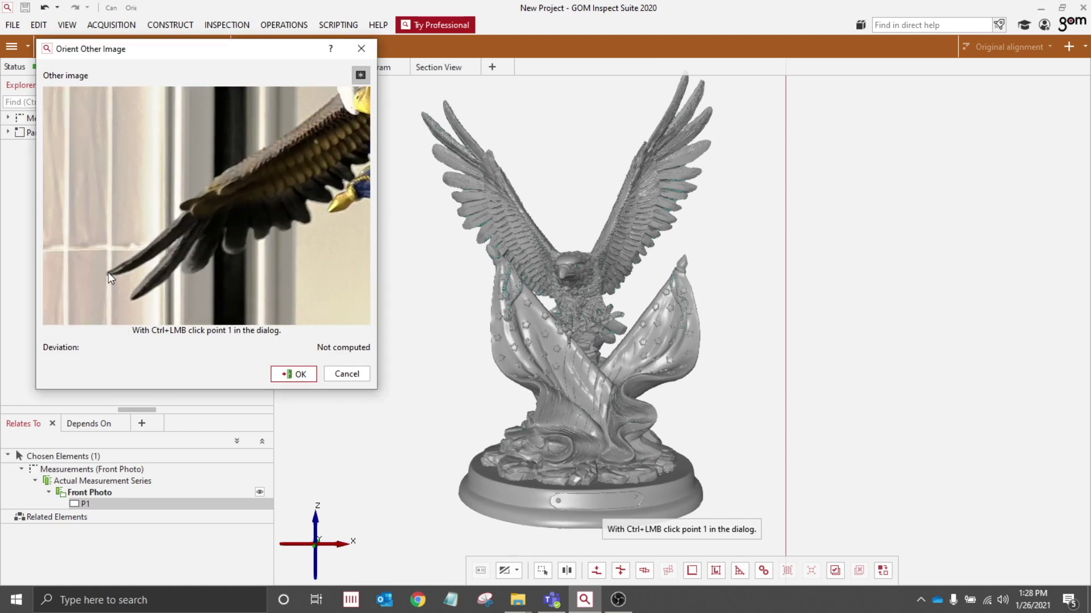
left_click(111, 271, "ctrl")
scroll(455, 210, "up", 5)
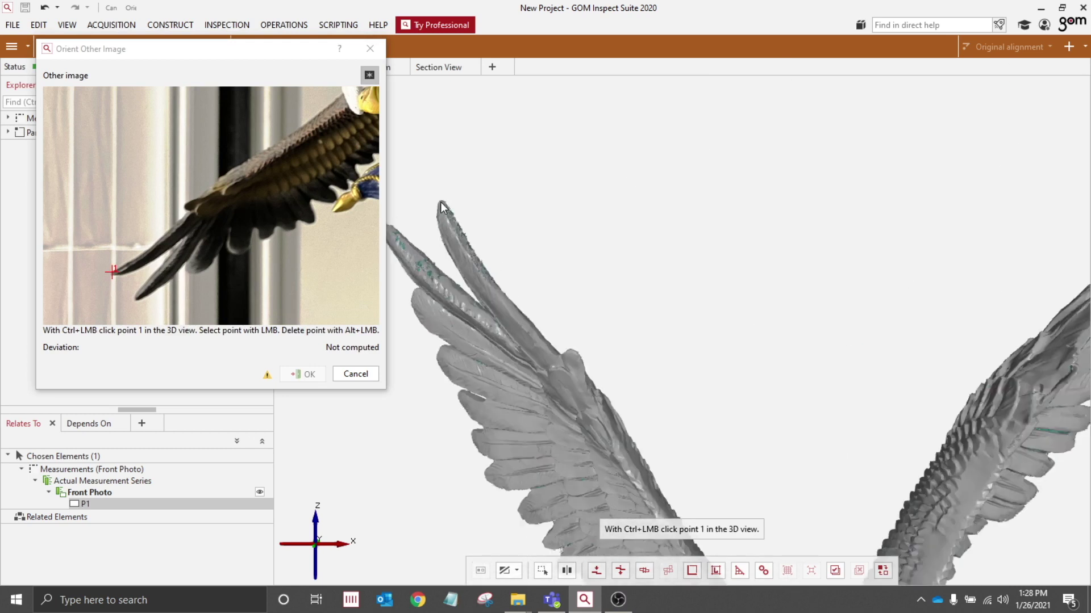
left_click(441, 205, "ctrl")
scroll(633, 323, "down", 5)
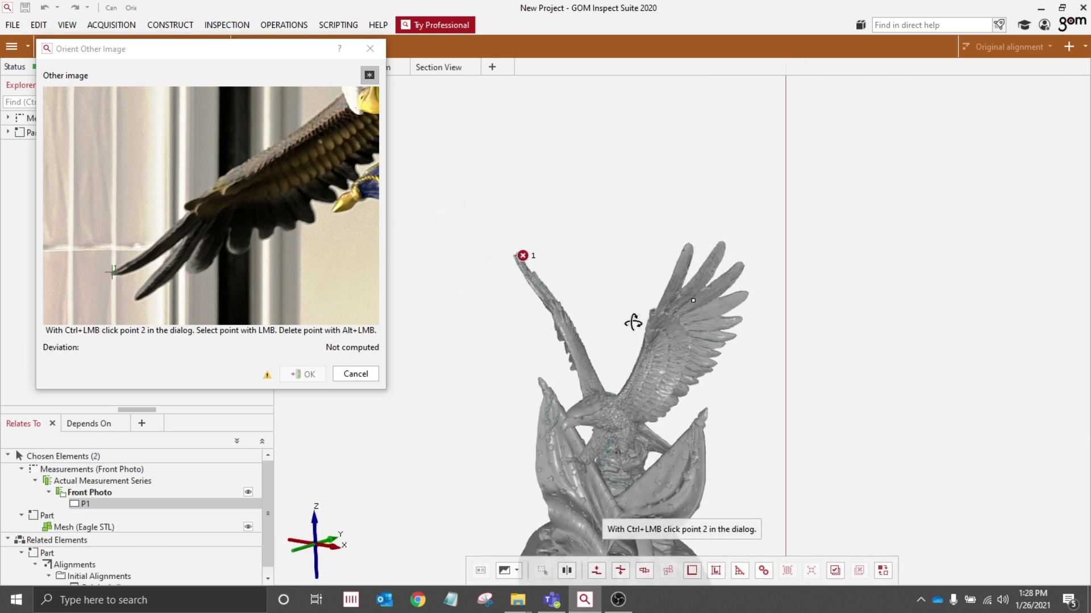
scroll(216, 159, "down", 5)
scroll(176, 208, "up", 6)
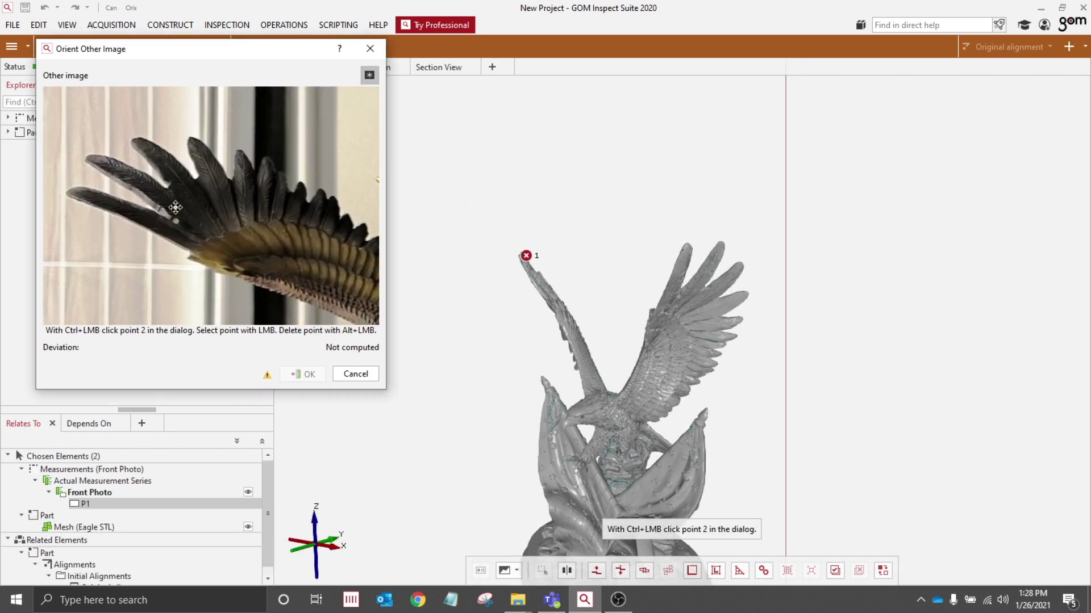
scroll(74, 196, "up", 3)
left_click(67, 198, "ctrl")
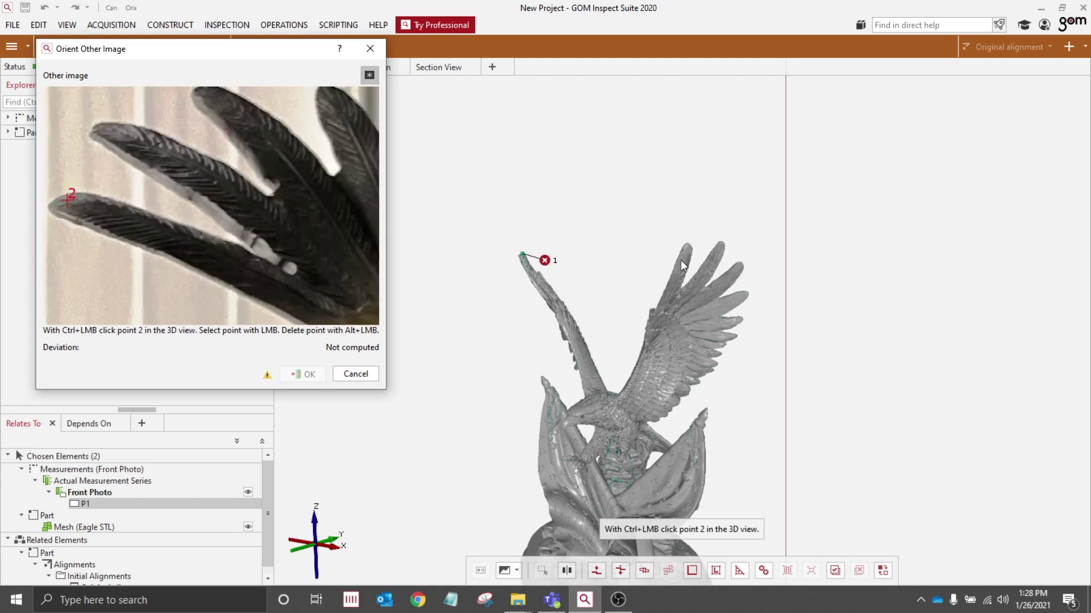
scroll(685, 253, "up", 5)
left_click(700, 250, "ctrl")
- Turn the eagle frontal and pair point 3 on the beak in the photo and mesh
scroll(700, 250, "down", 7)
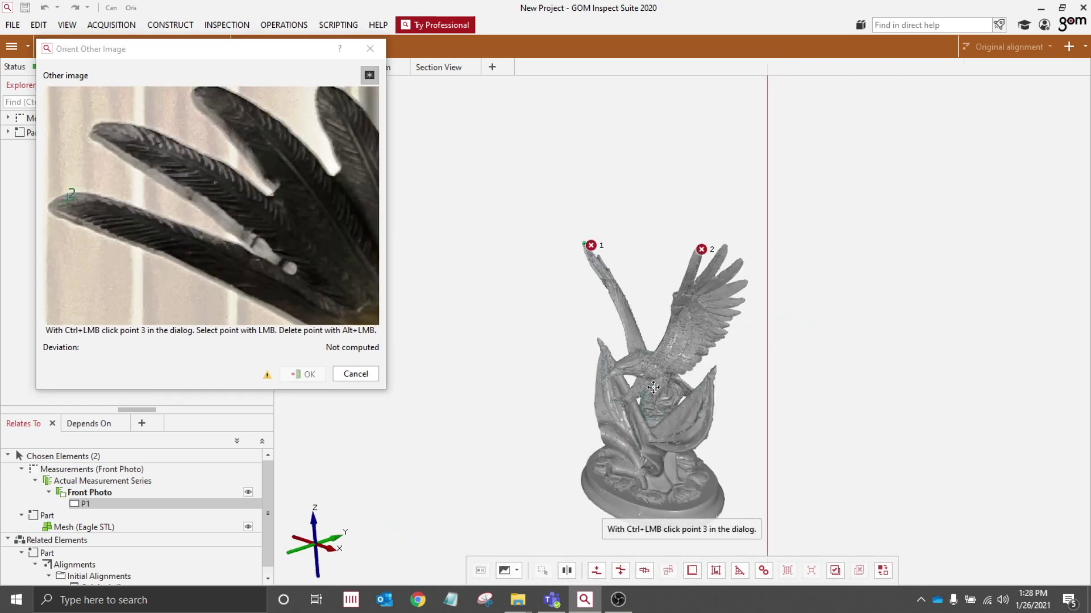
left_click_drag(653, 388, 710, 392)
scroll(238, 233, "down", 5)
scroll(217, 218, "up", 2)
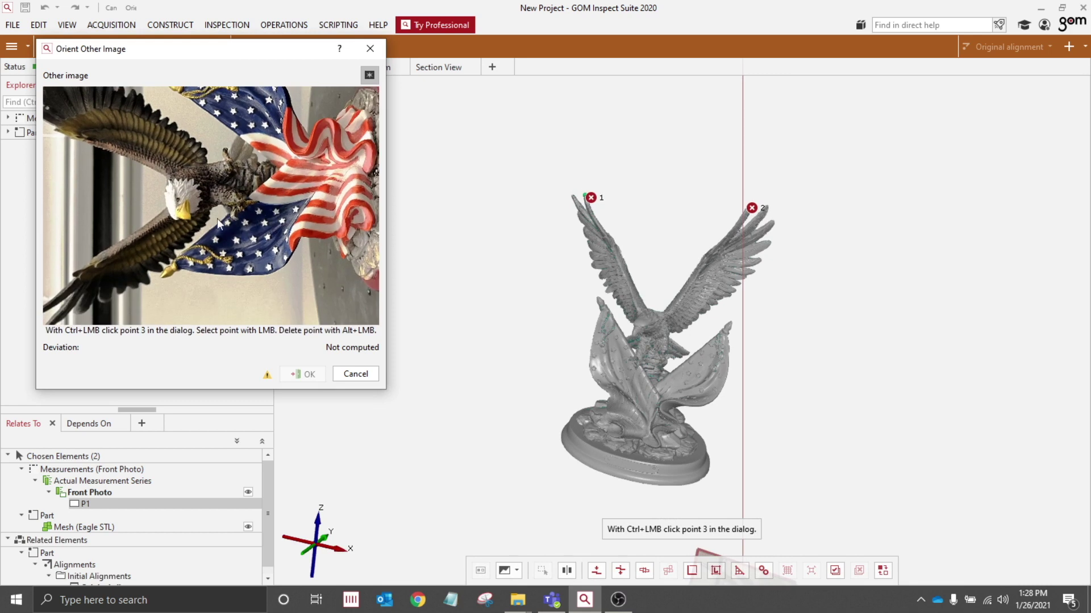
scroll(217, 218, "up", 3)
left_click(173, 220, "ctrl")
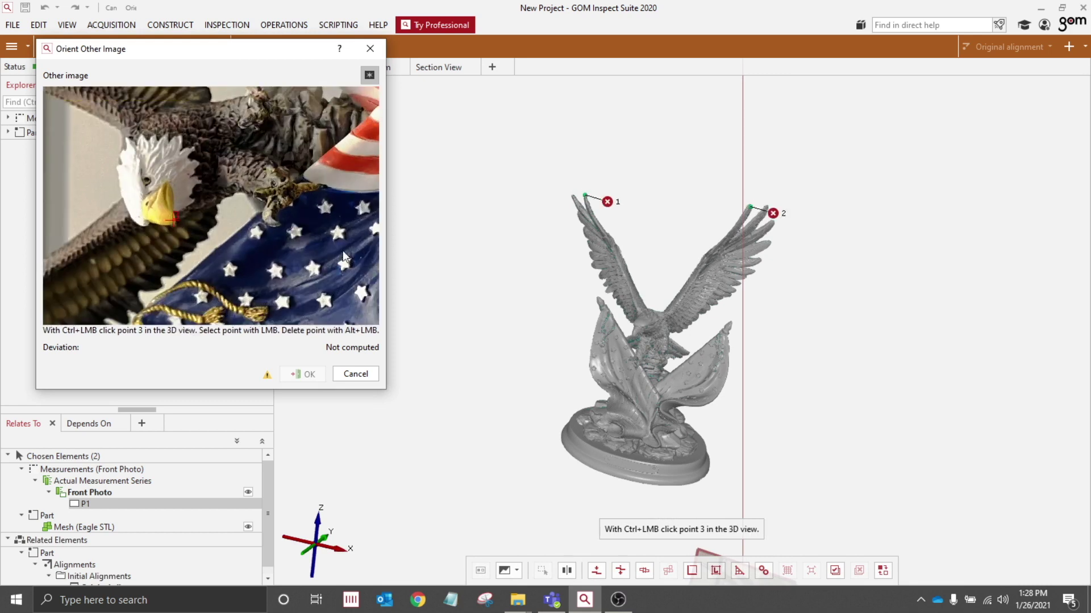
scroll(652, 343, "up", 5)
left_click(641, 337, "ctrl")
scroll(642, 336, "down", 5)
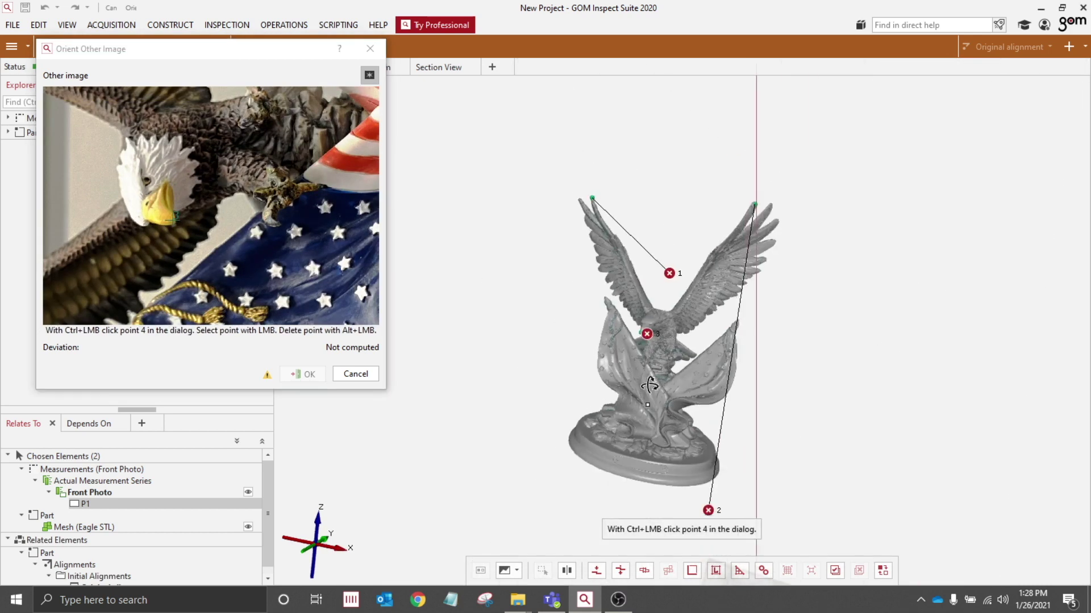
scroll(292, 242, "down", 3)
scroll(313, 241, "up", 5)
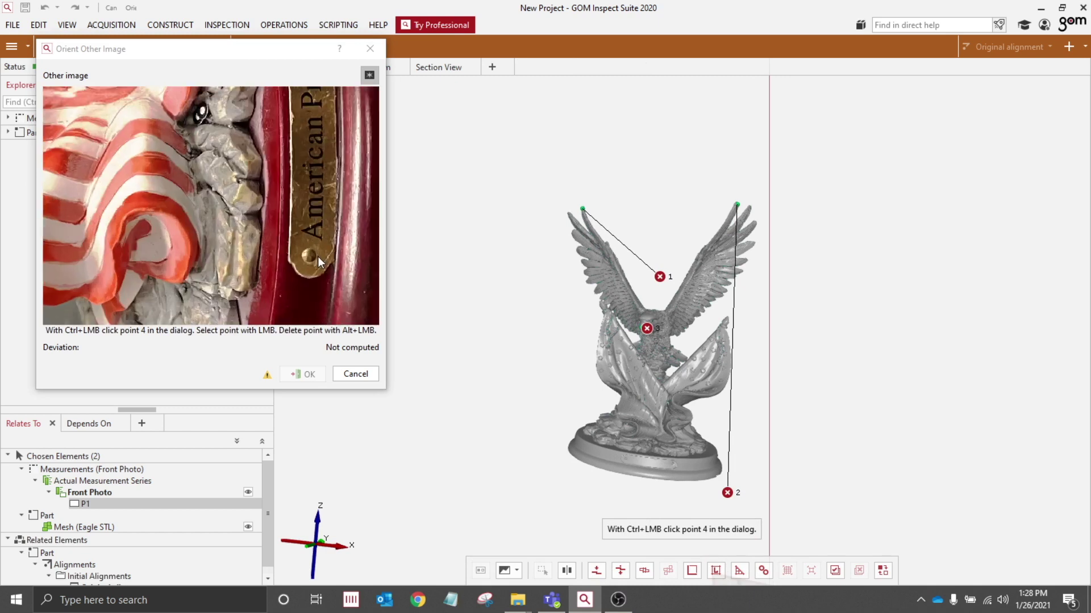
- Pair points 4 and 5 on the nameplate holes and accept the 3.682-pixel orientation
left_click(301, 243, "ctrl")
scroll(625, 375, "up", 6)
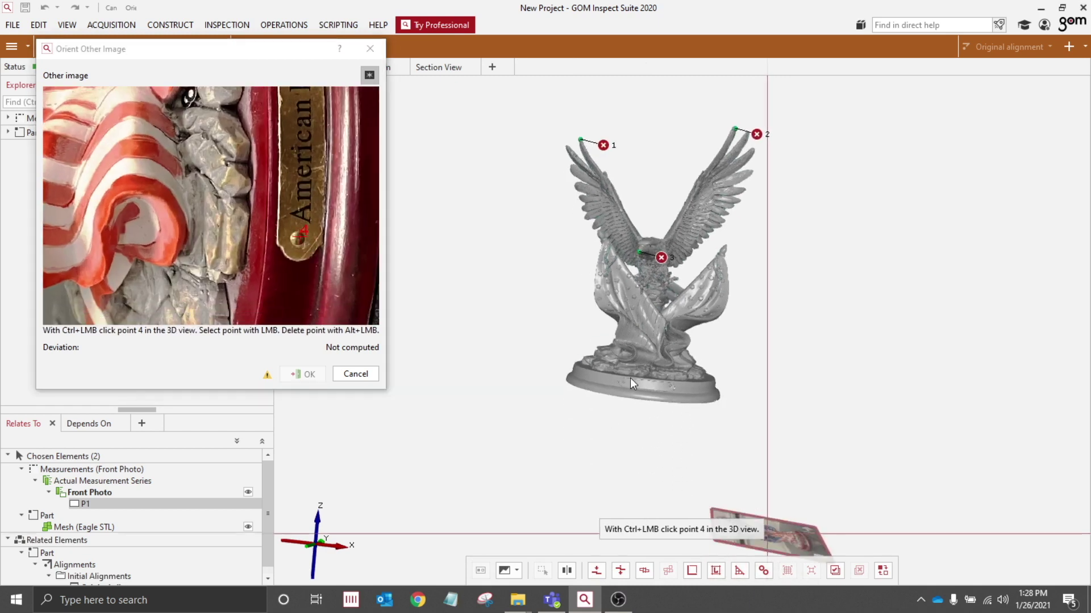
left_click(607, 349, "ctrl")
scroll(328, 217, "down", 3)
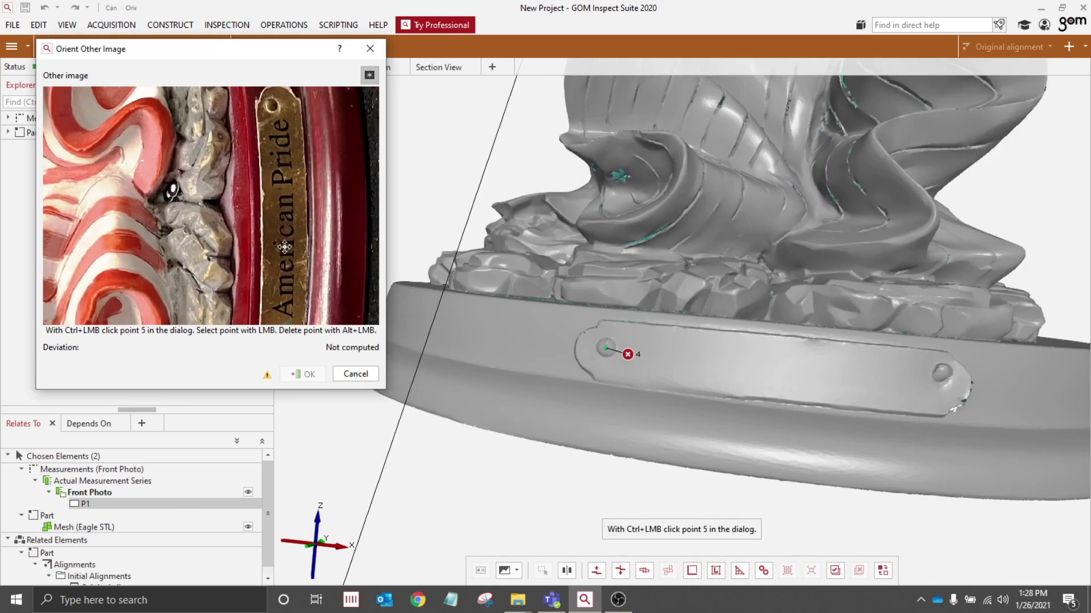
scroll(273, 151, "up", 3)
left_click(263, 162, "ctrl")
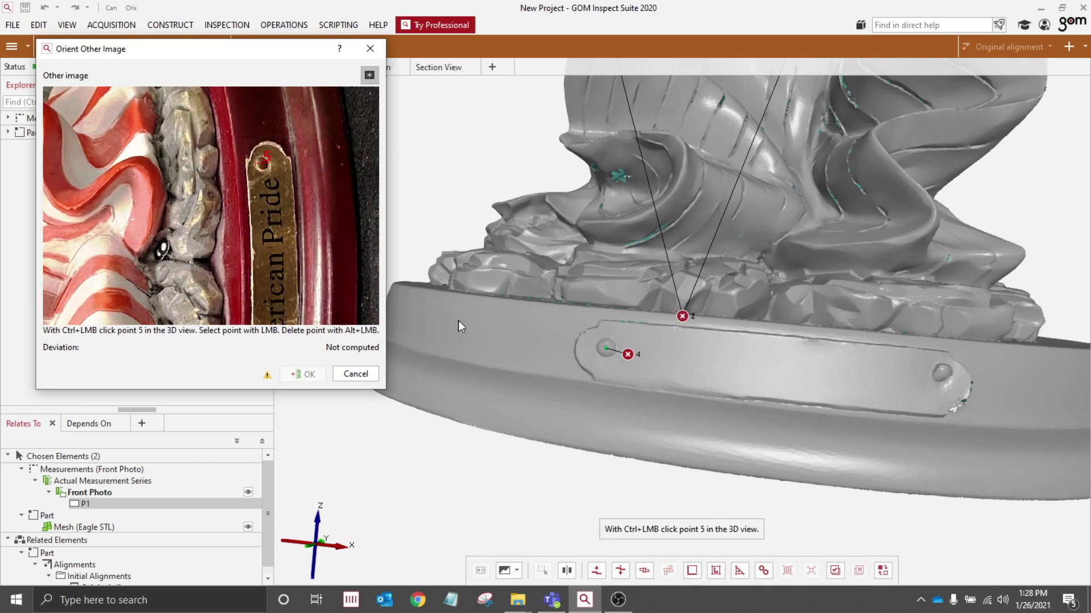
left_click(943, 374, "ctrl")
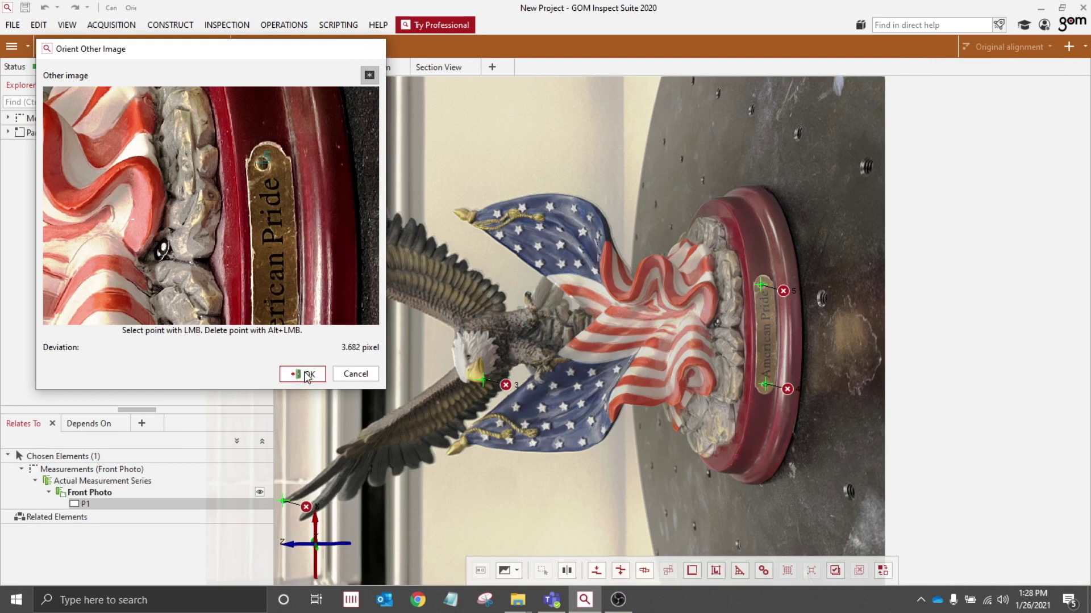
left_click(305, 375)
mouse_move(568, 293)
left_mouse_down()
mouse_move(575, 419)
mouse_move(585, 225)
mouse_move(639, 274)
mouse_move(577, 276)
left_mouse_up()
left_click(511, 572)
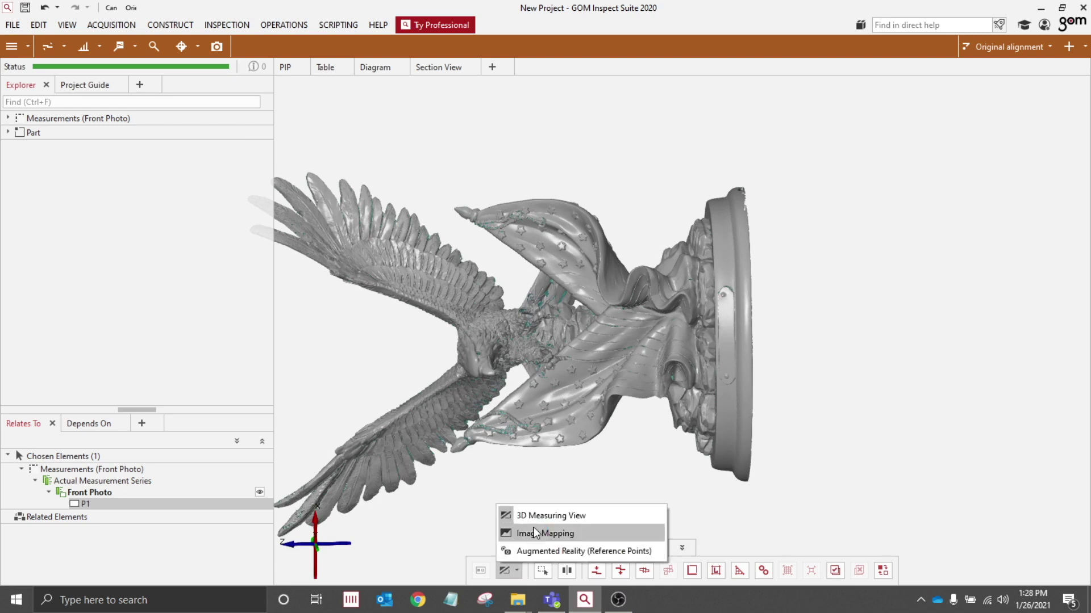
left_click(534, 530)
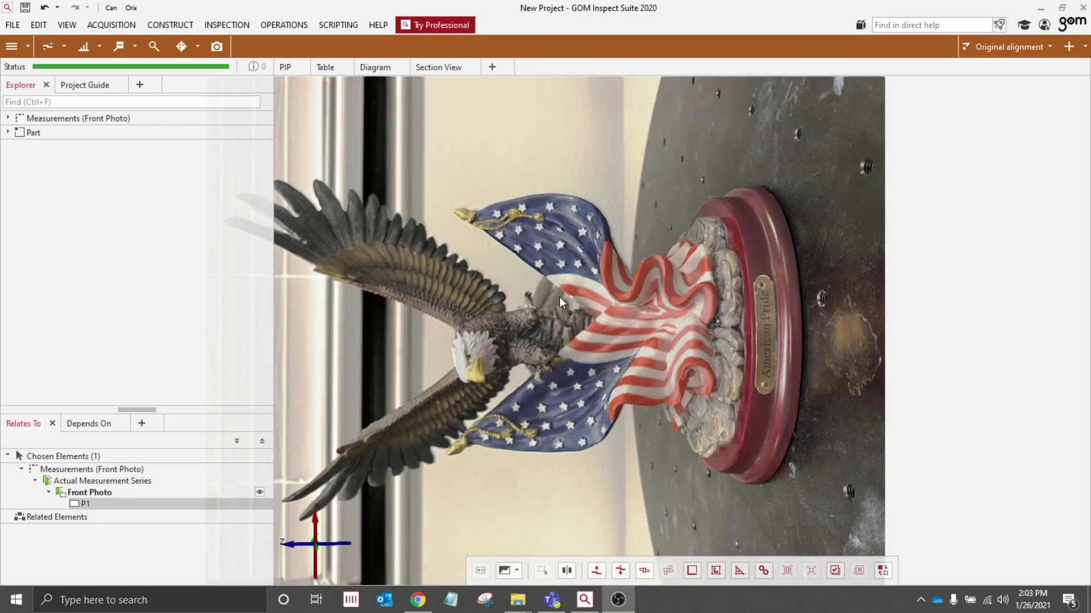
left_click_drag(545, 284, 537, 310)
mouse_move(338, 530)
left_click(311, 546)
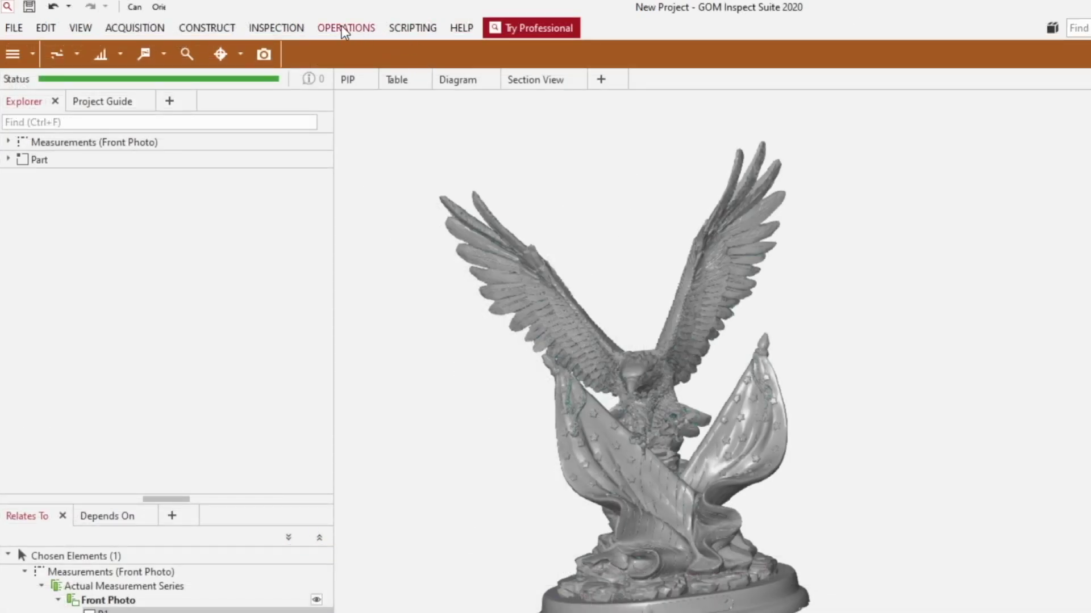
- Use Camera Image Contents On Mesh to create colour mesh 'Front Angle image' on the Part
left_click(342, 28)
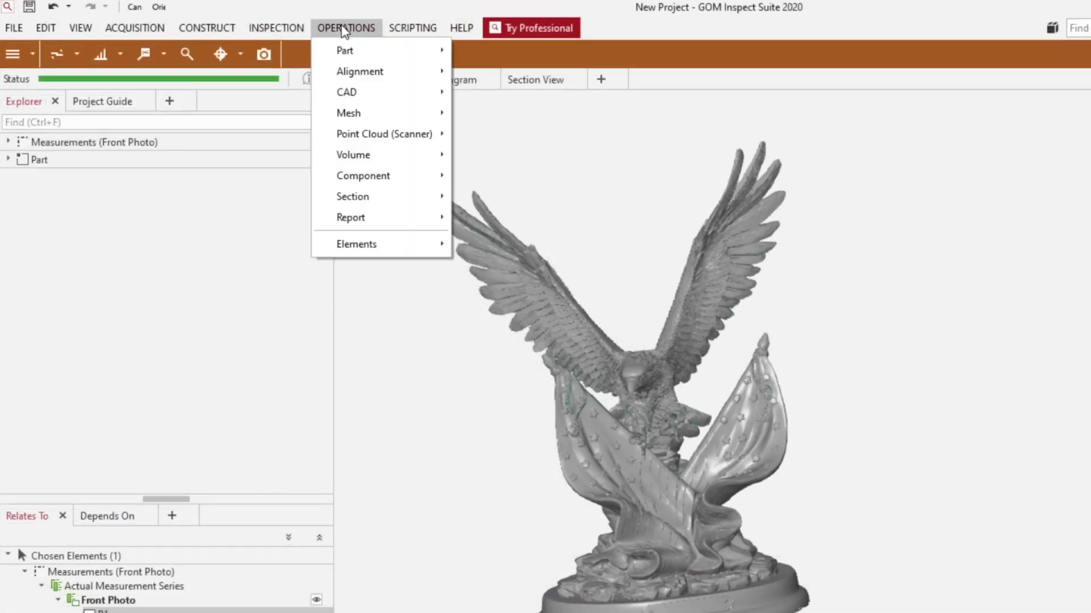
mouse_move(349, 114)
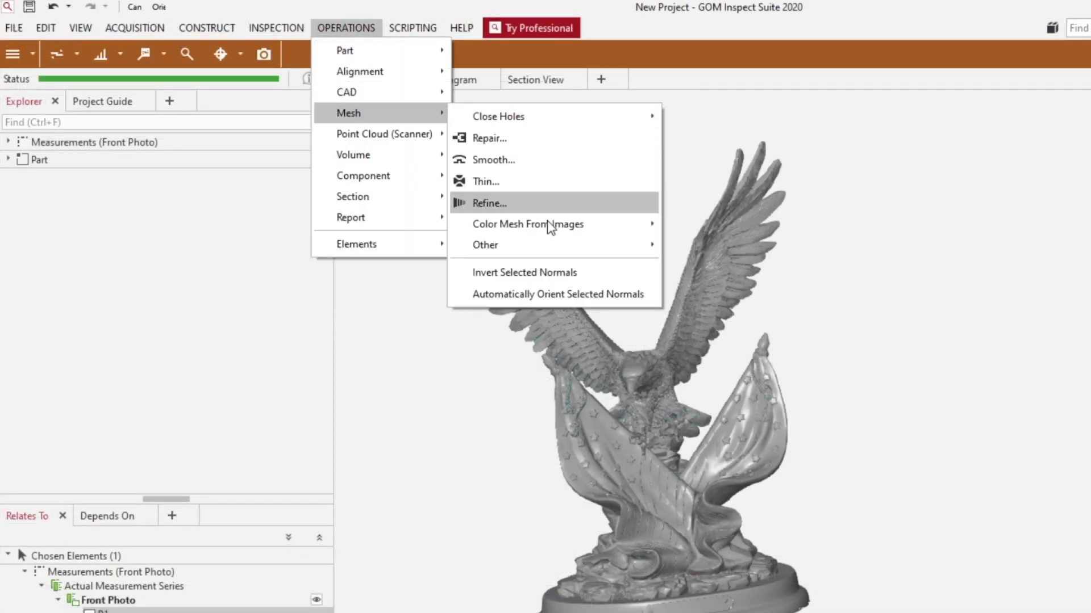
mouse_move(555, 232)
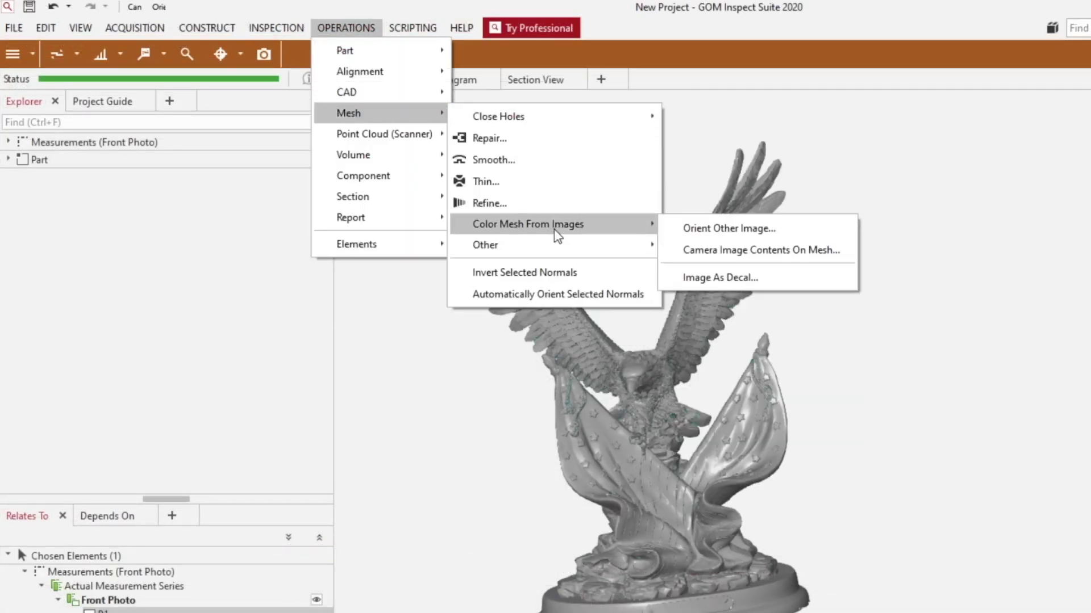
left_click(743, 253)
left_click_drag(742, 346, 671, 327)
left_click(252, 106)
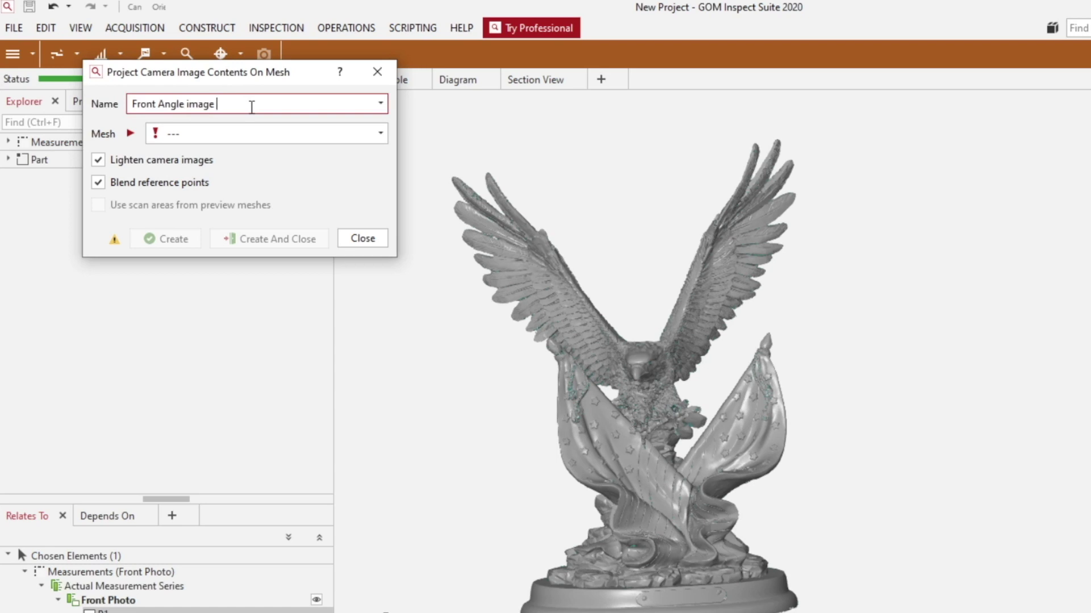
left_click(231, 138)
left_click(230, 168)
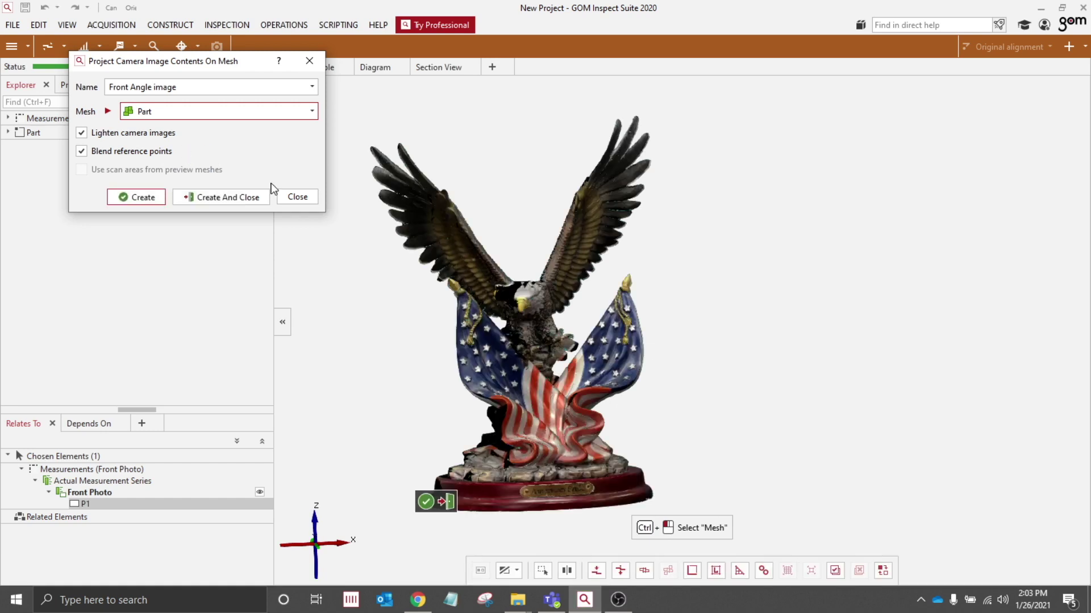
left_click_drag(493, 431, 557, 380)
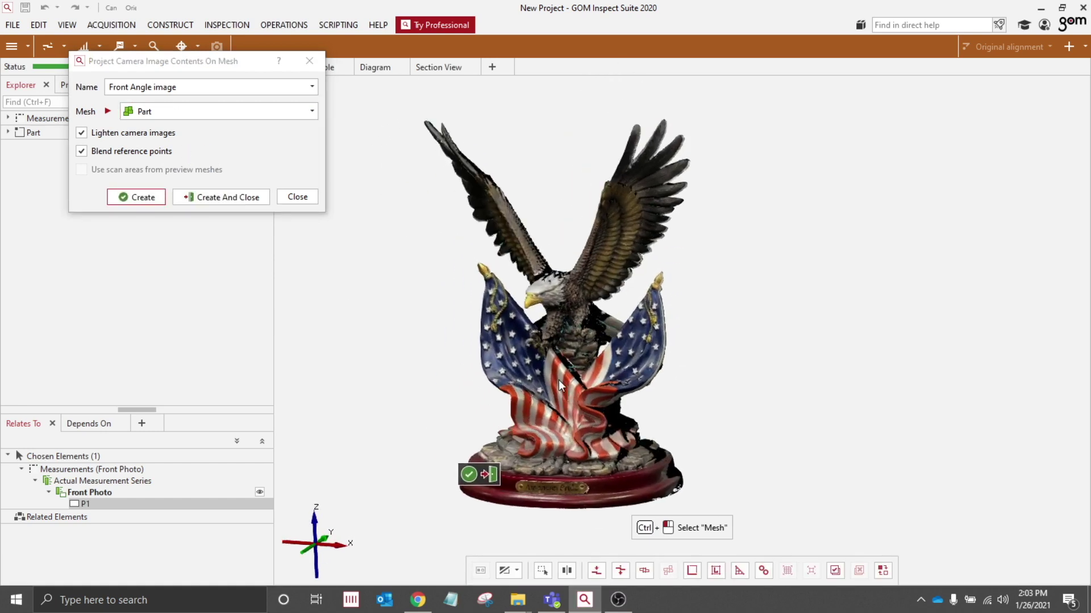
left_click(215, 199)
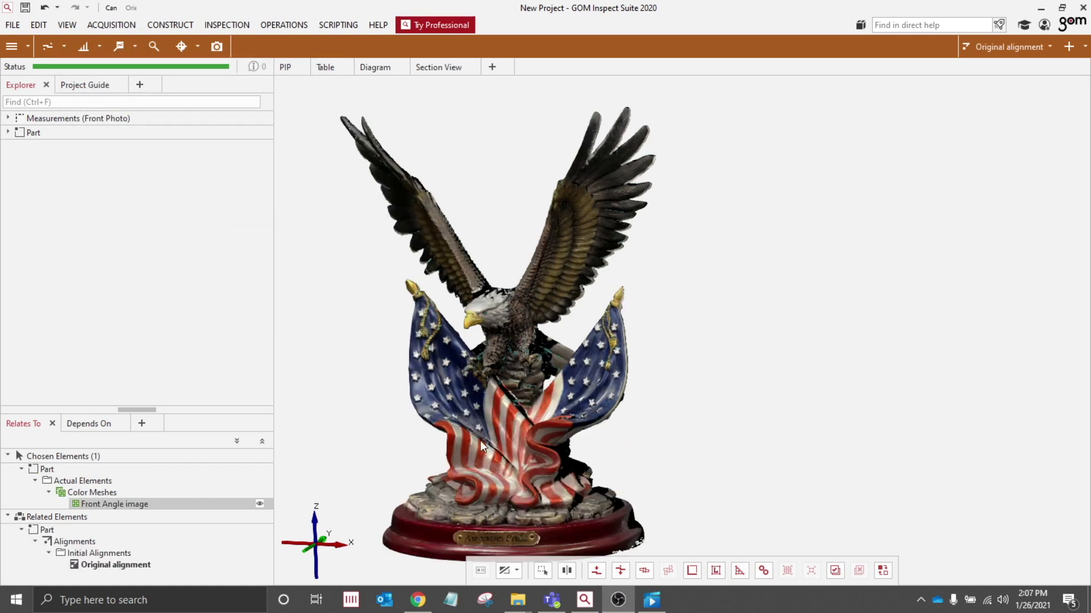
left_click_drag(480, 440, 597, 488)
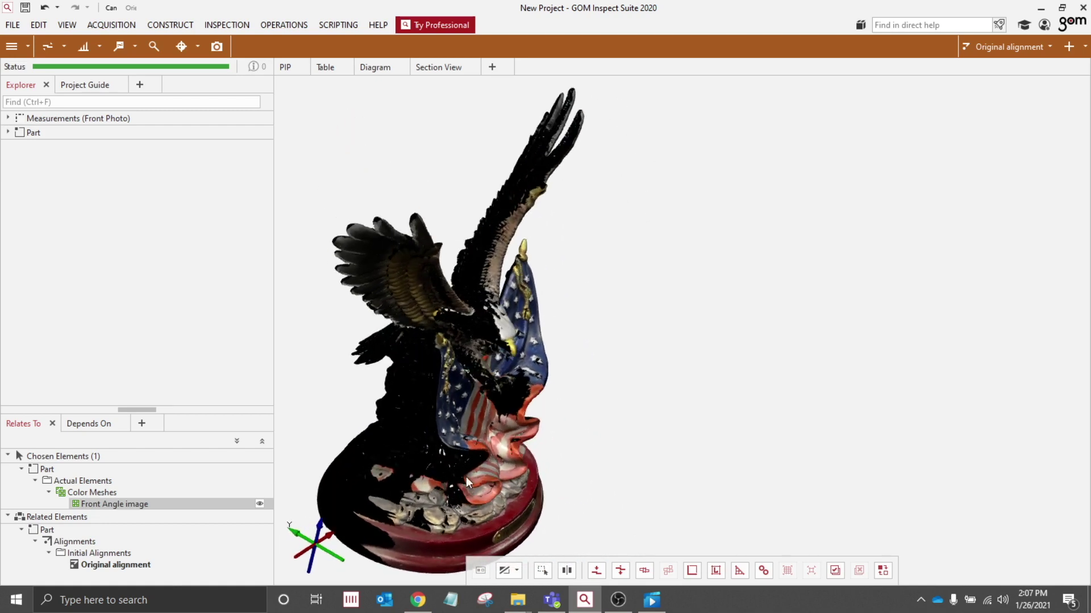
left_click_drag(465, 476, 387, 400)
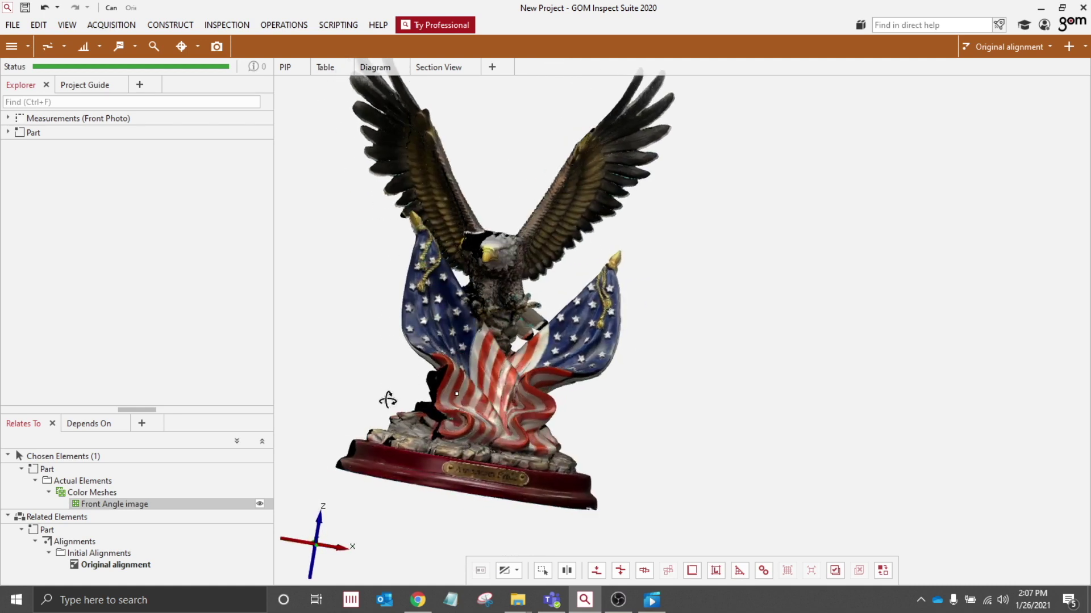
left_click_drag(467, 404, 497, 413)
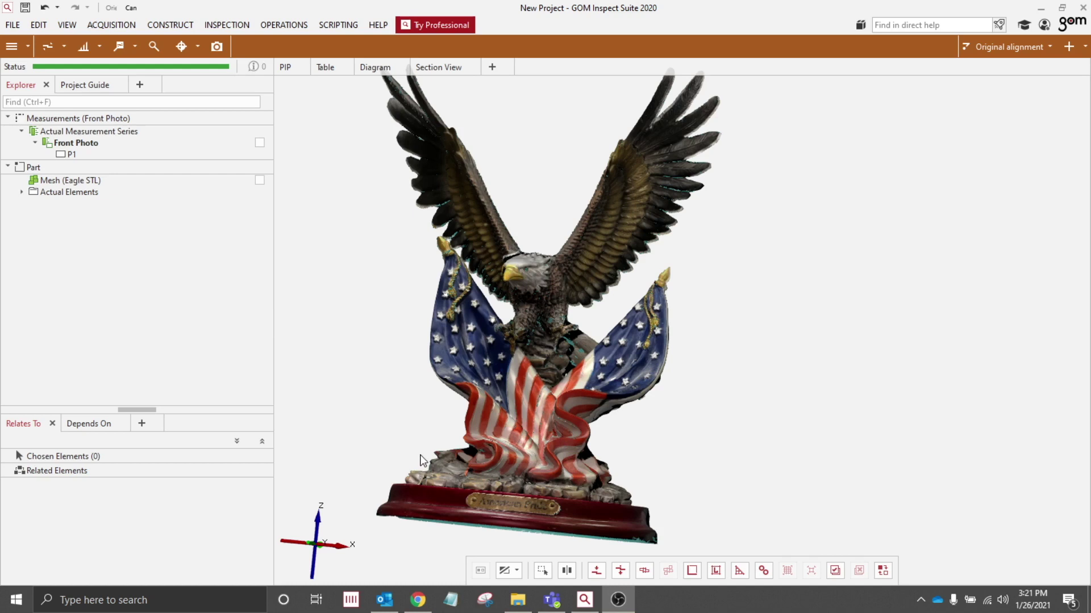
- Drag File_001 through File_005.jpeg into the project and import them as other images
left_click(518, 600)
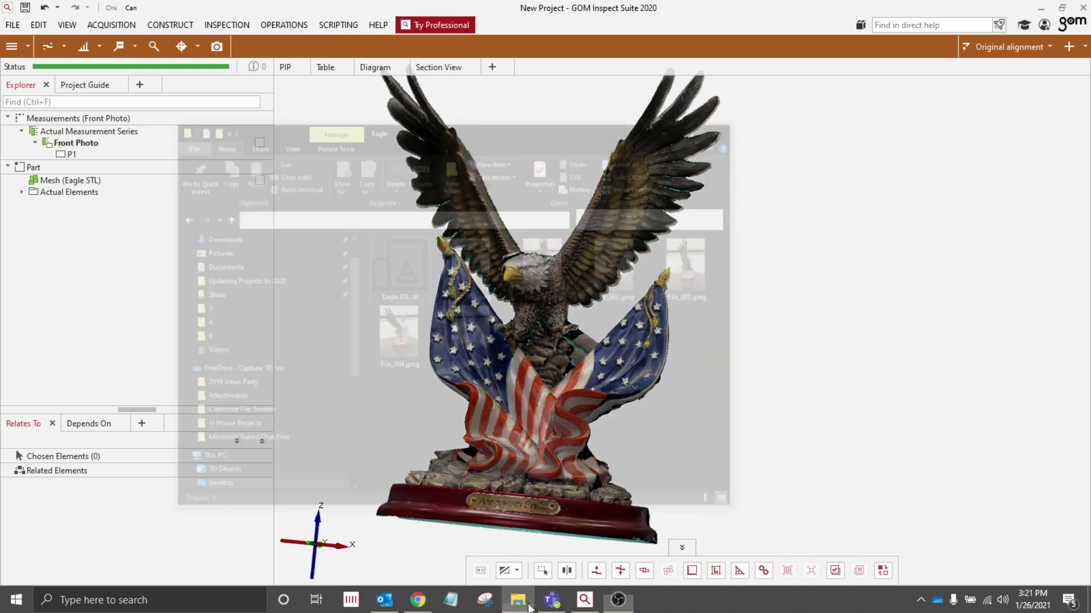
left_click(511, 210)
left_click(452, 265, "shift")
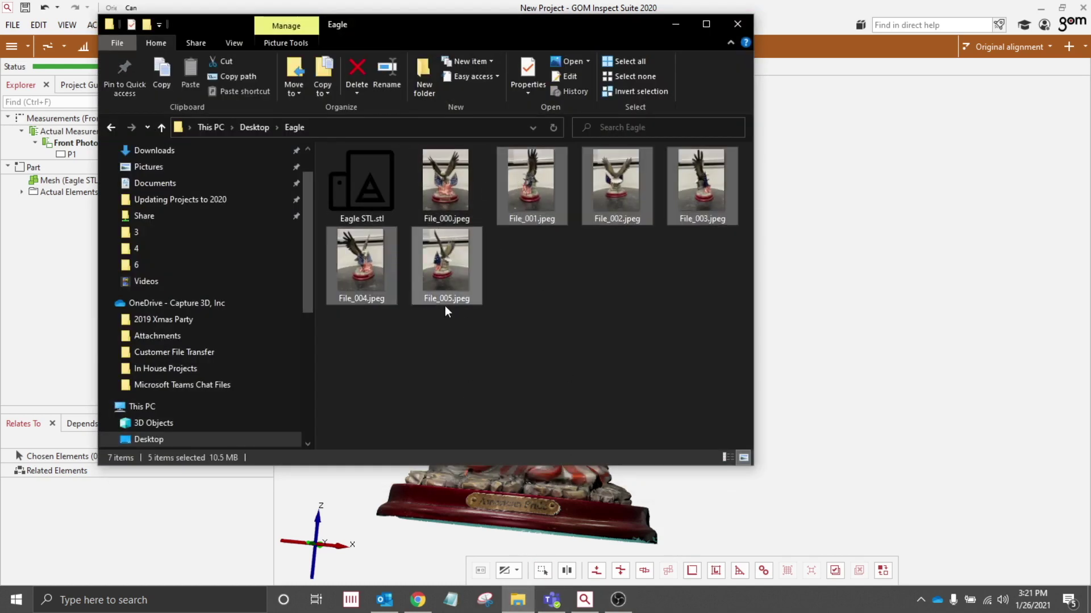
left_click_drag(445, 302, 852, 273)
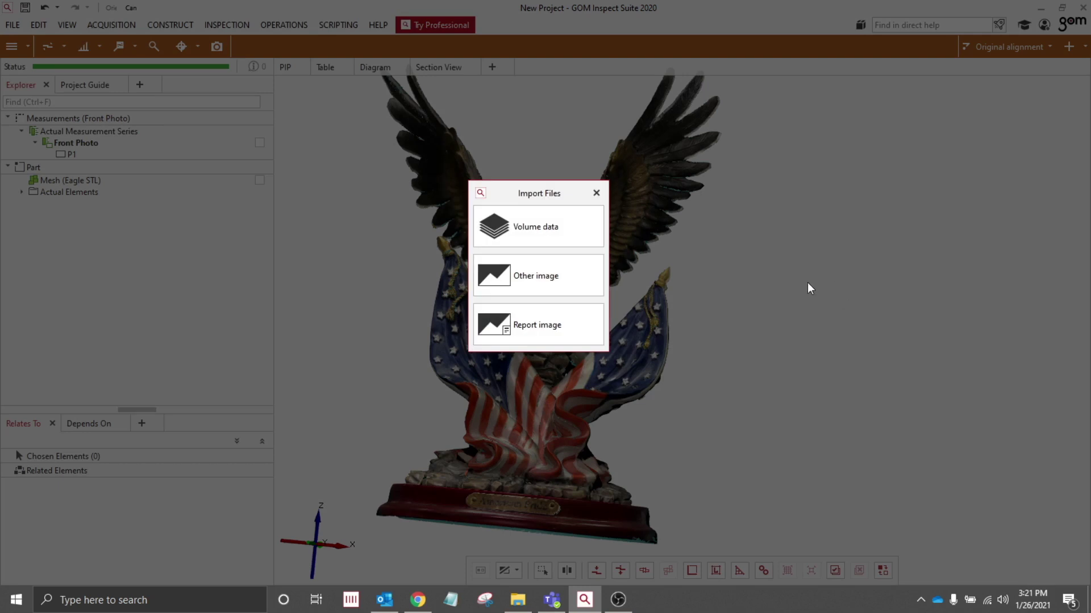
left_click(558, 294)
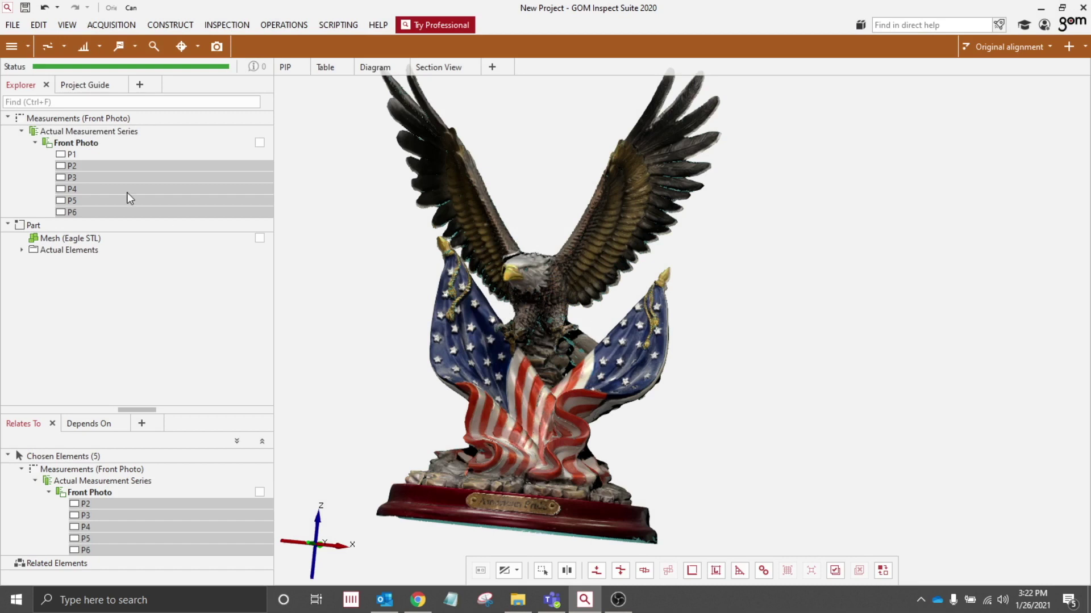
- Select photo P2, show only the bare grey eagle mesh, and rotate around the oriented photos
left_click(110, 166)
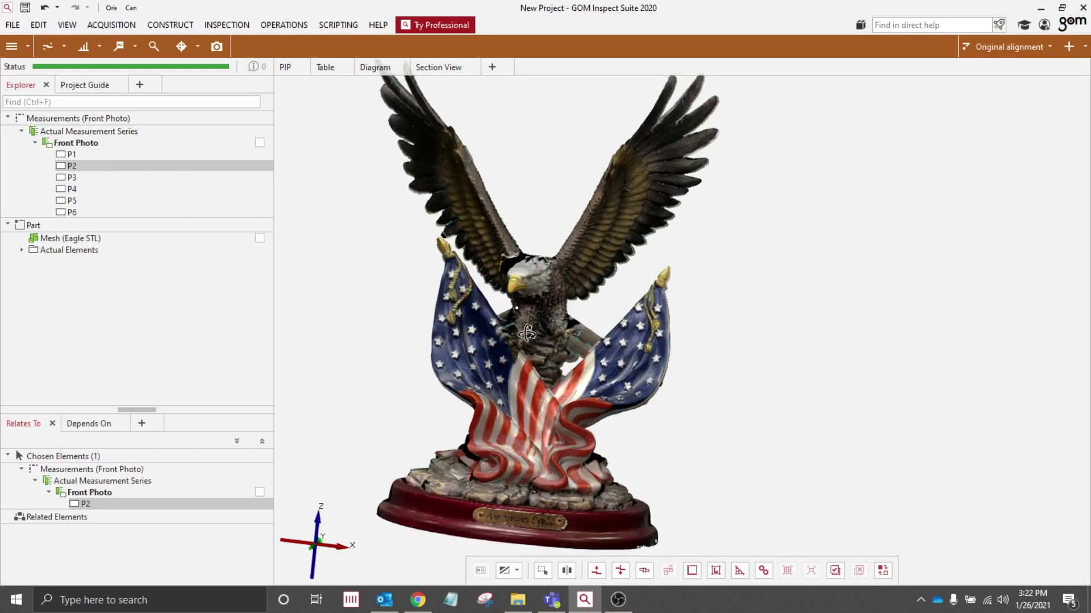
left_click_drag(523, 311, 549, 370)
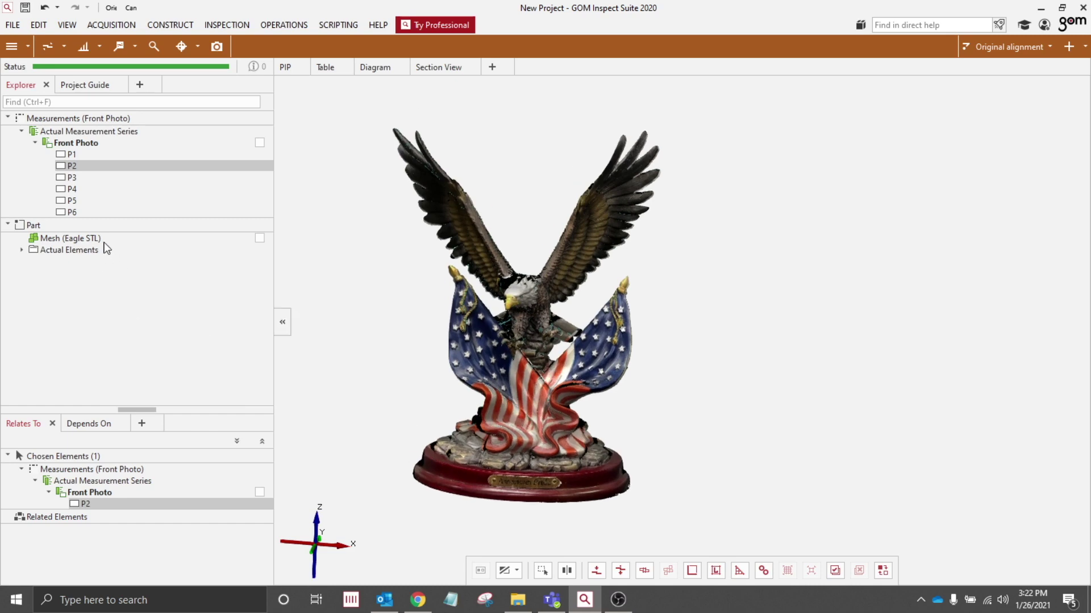
left_click_drag(94, 238, 351, 233)
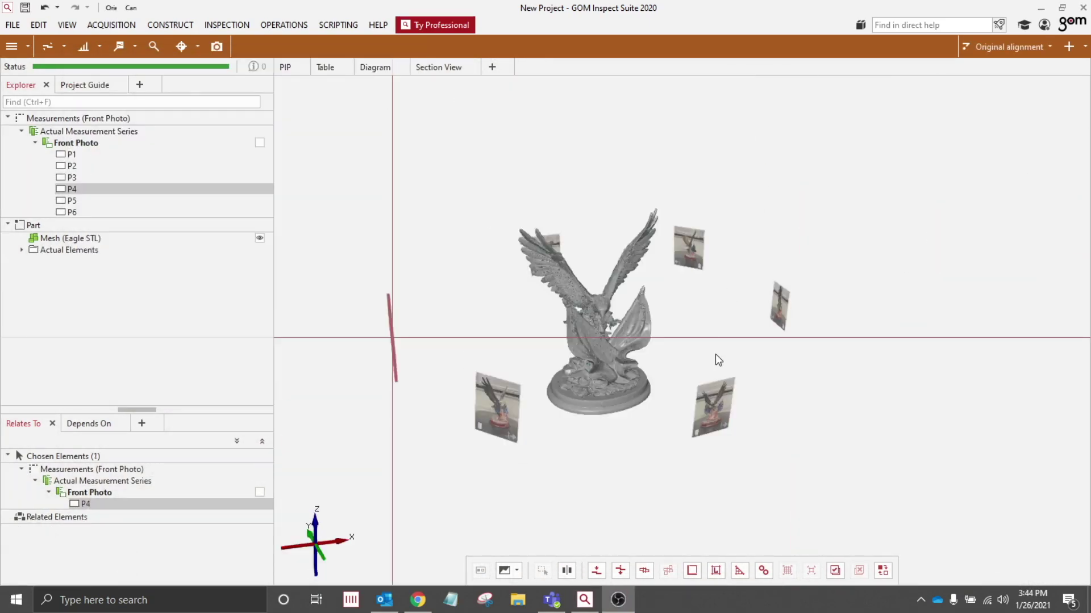
left_click_drag(715, 354, 653, 432)
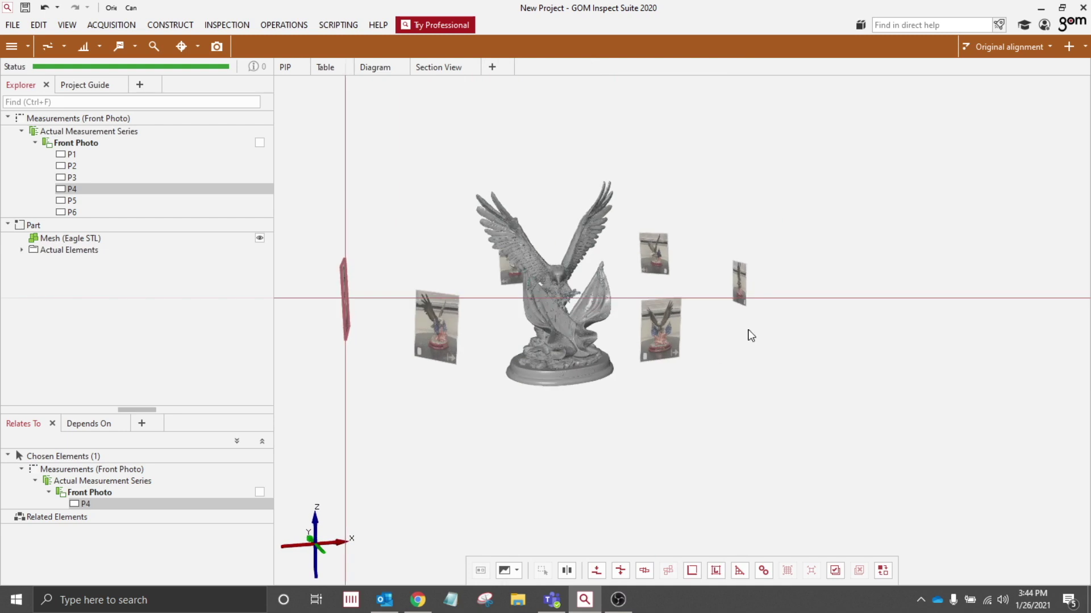
- Select all six oriented photos P1–P6 around the eagle
right_click_drag(749, 334, 700, 277)
left_click_drag(700, 277, 629, 362)
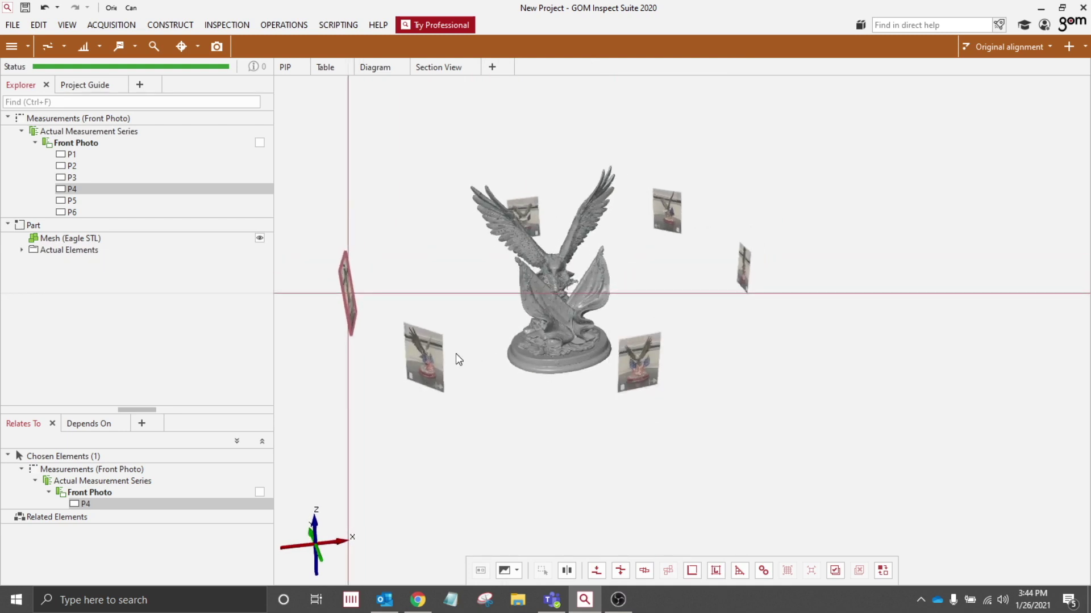
left_click(433, 359, "ctrl")
left_click(666, 377, "ctrl")
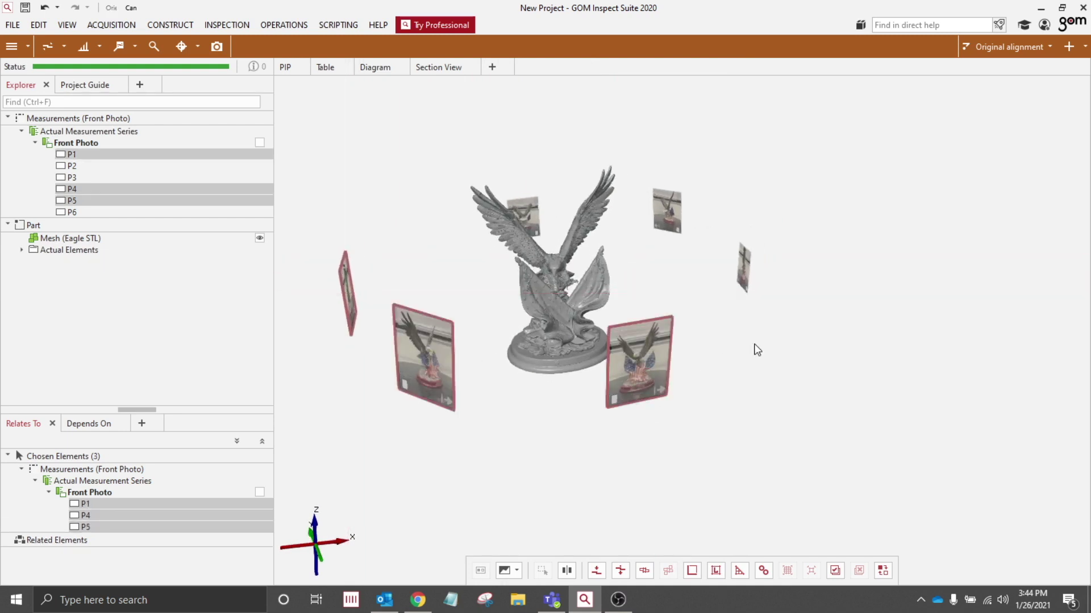
left_click(744, 270, "ctrl")
left_click(671, 210, "ctrl")
left_click(536, 210, "ctrl")
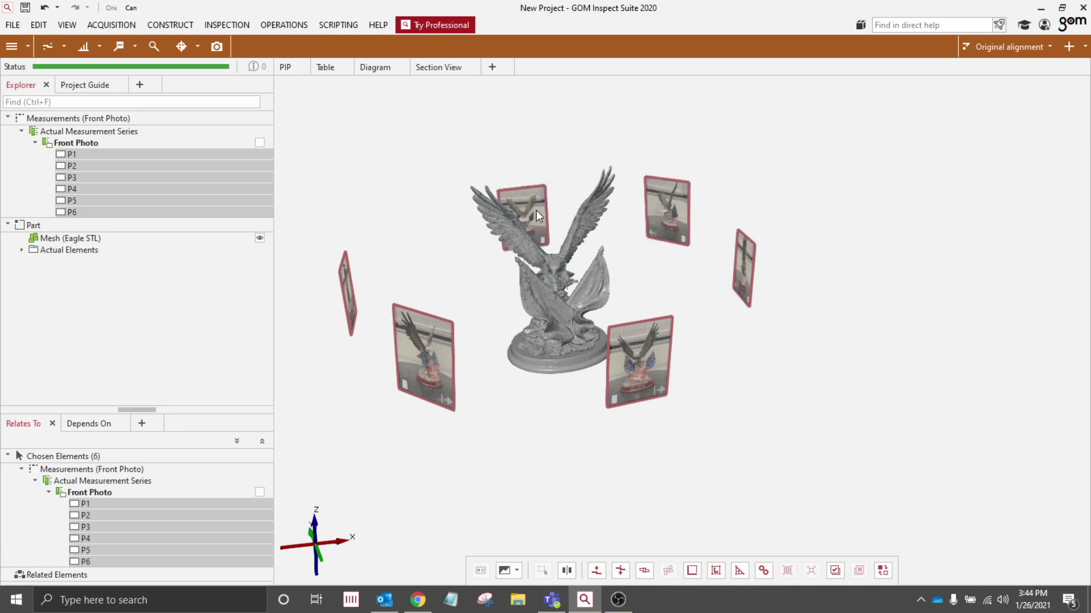
right_click_drag(465, 297, 510, 293)
left_click_drag(510, 293, 495, 287)
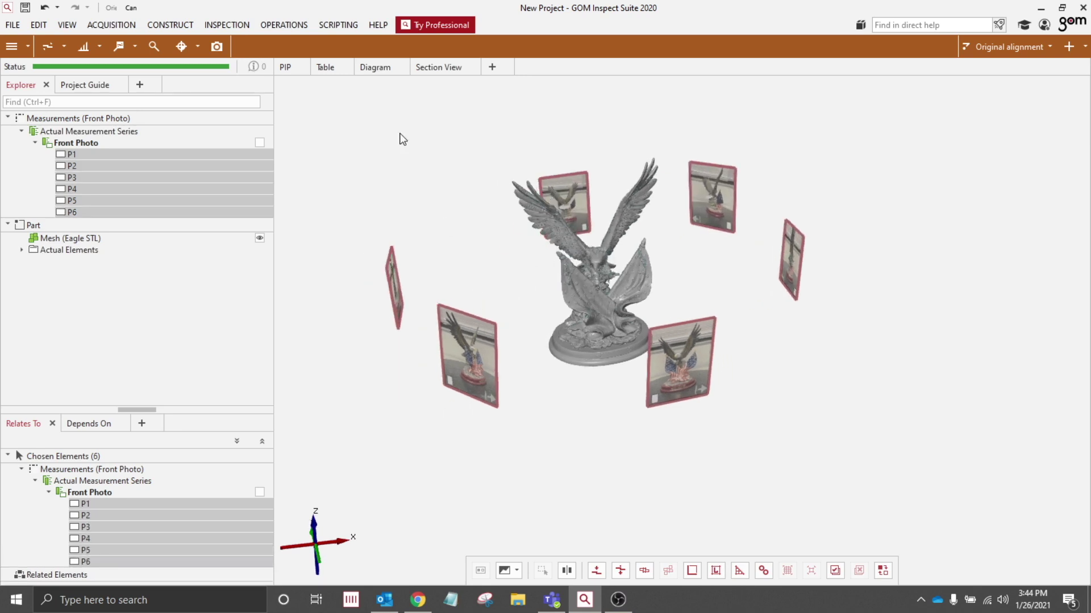
- Project the camera image contents onto Part as the colour mesh All Angles
left_click(284, 25)
mouse_move(315, 91)
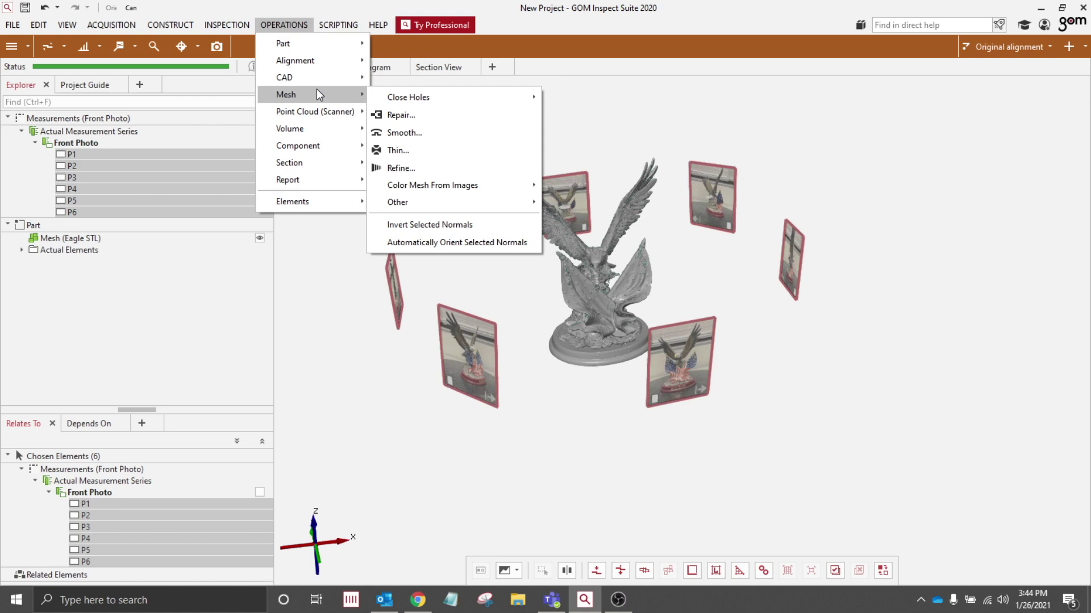
mouse_move(474, 197)
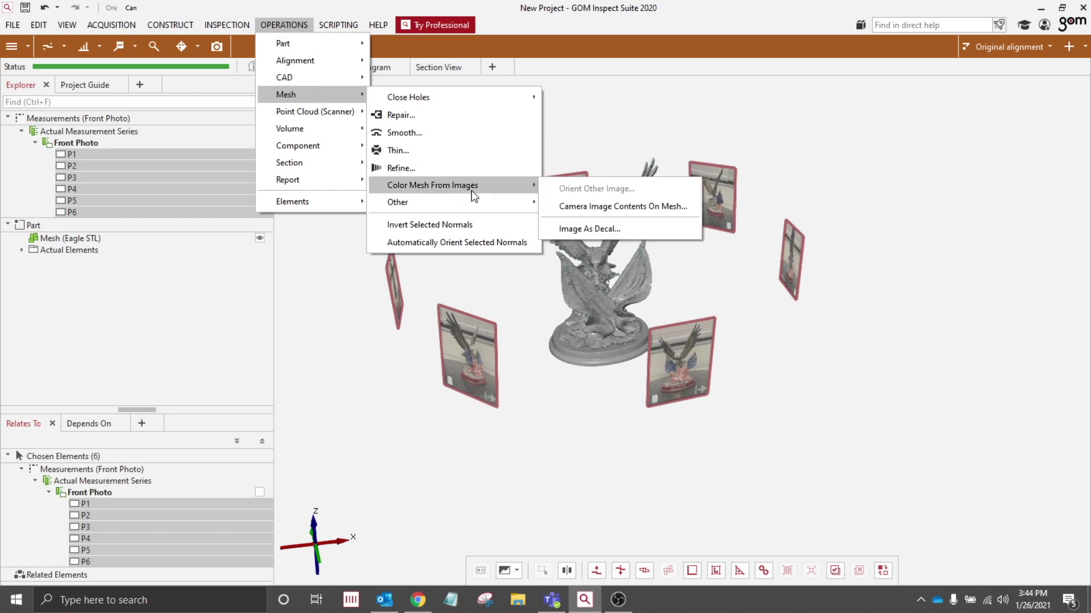
left_click(602, 208)
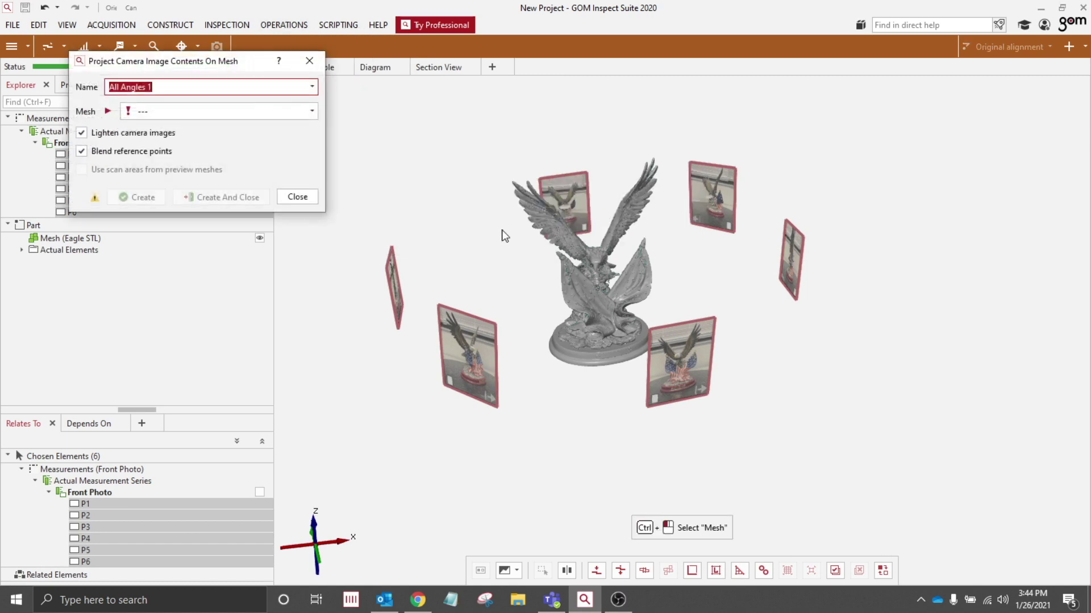
left_click(238, 111)
left_click(221, 141)
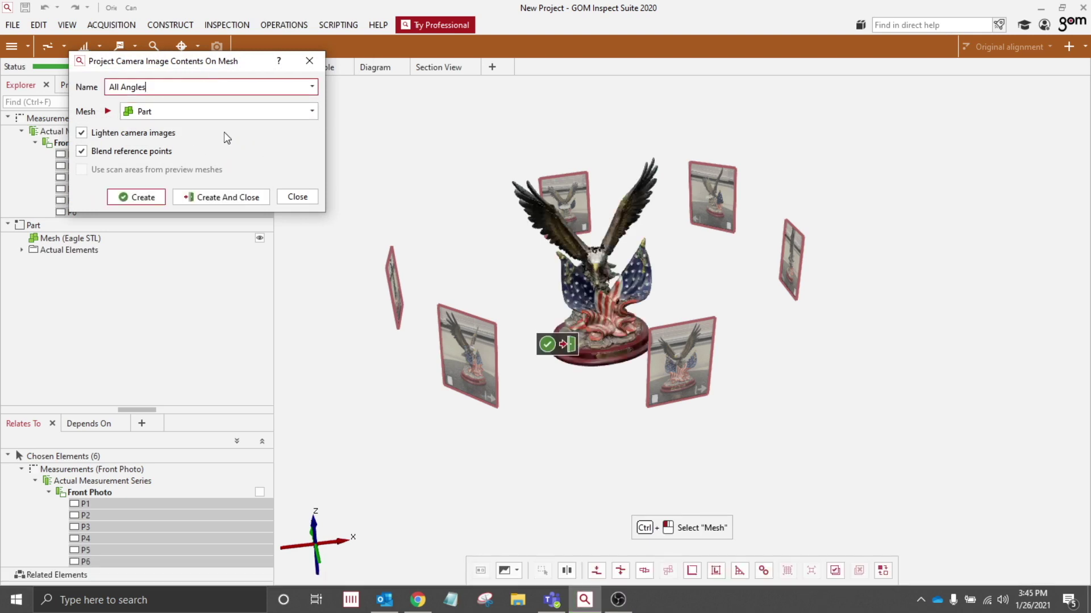
left_click(221, 197)
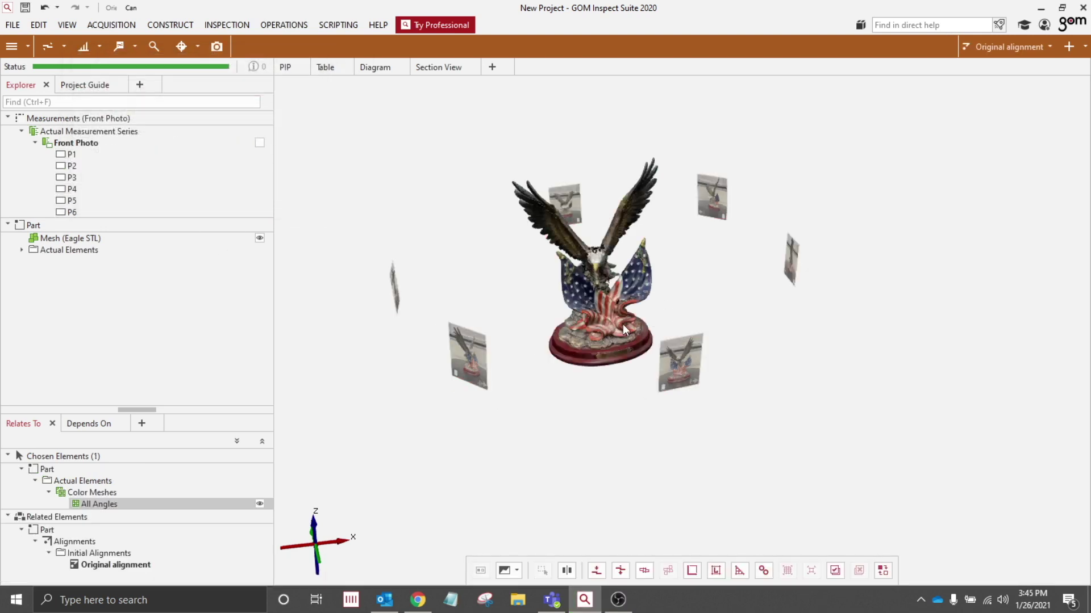
left_click(505, 571)
- Switch to Image Mapping view and inspect the coloured eagle from several angles, including its underside
left_click(560, 530)
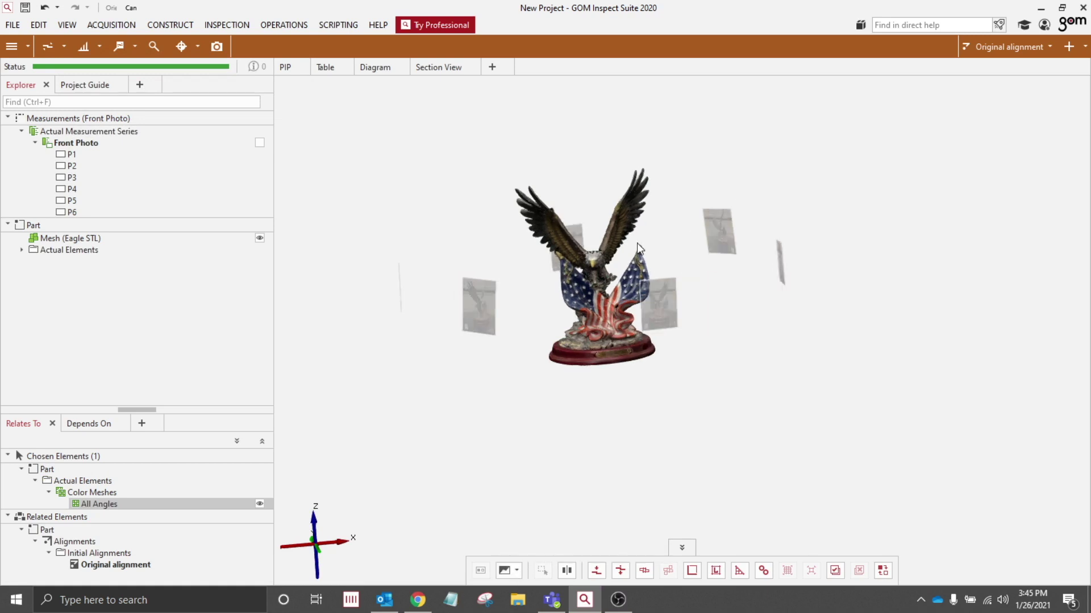
scroll(632, 332, "up", 5)
left_click_drag(632, 332, 541, 299)
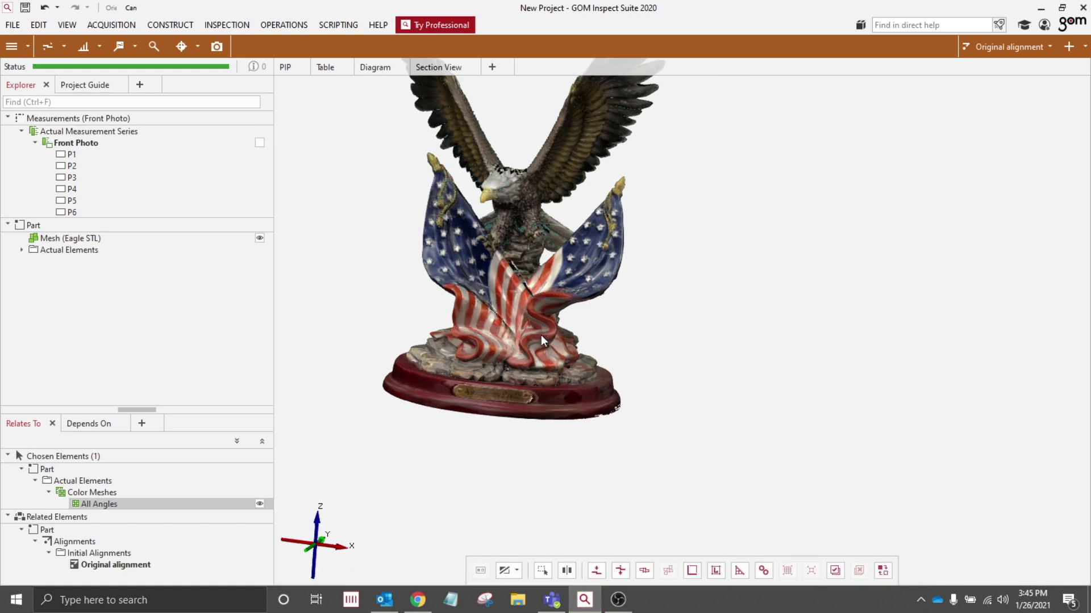
left_click_drag(503, 284, 464, 375)
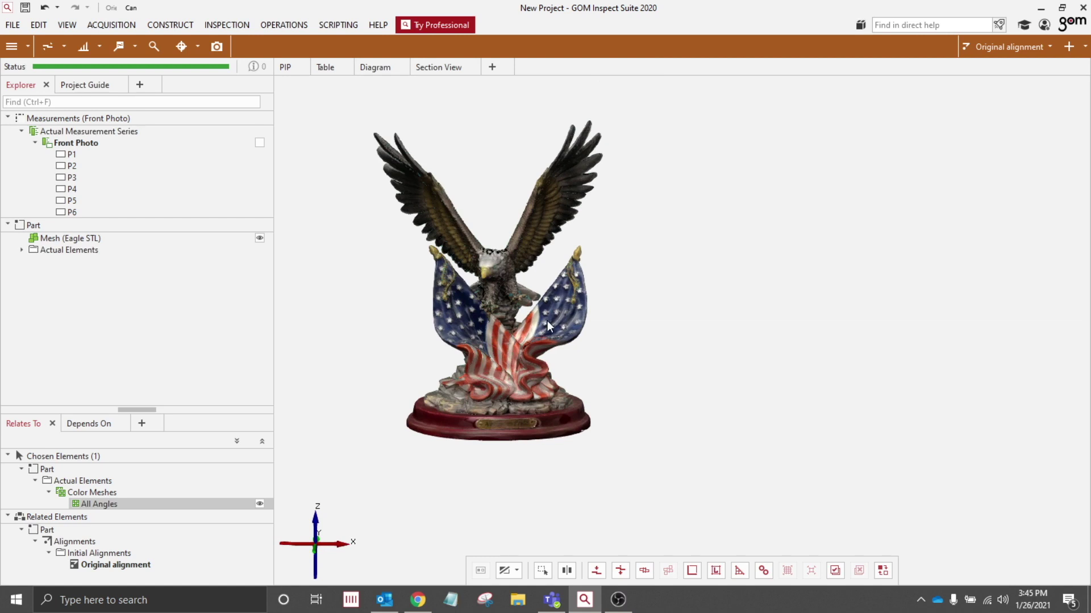
left_click_drag(527, 329, 546, 397)
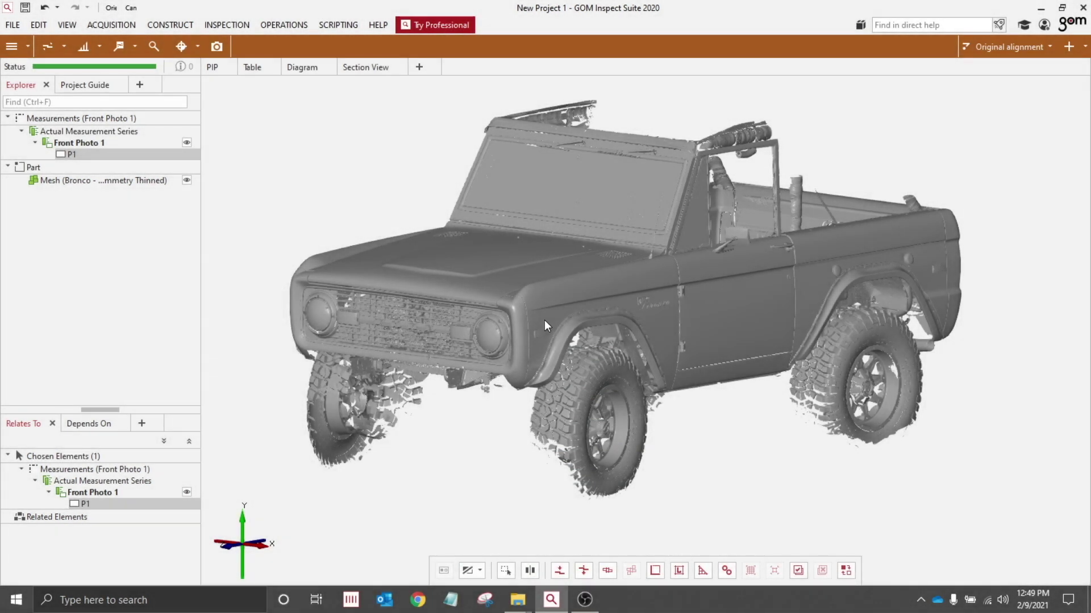
- Switch the Bronco scene to the Image Mapping view mode
left_click(481, 570)
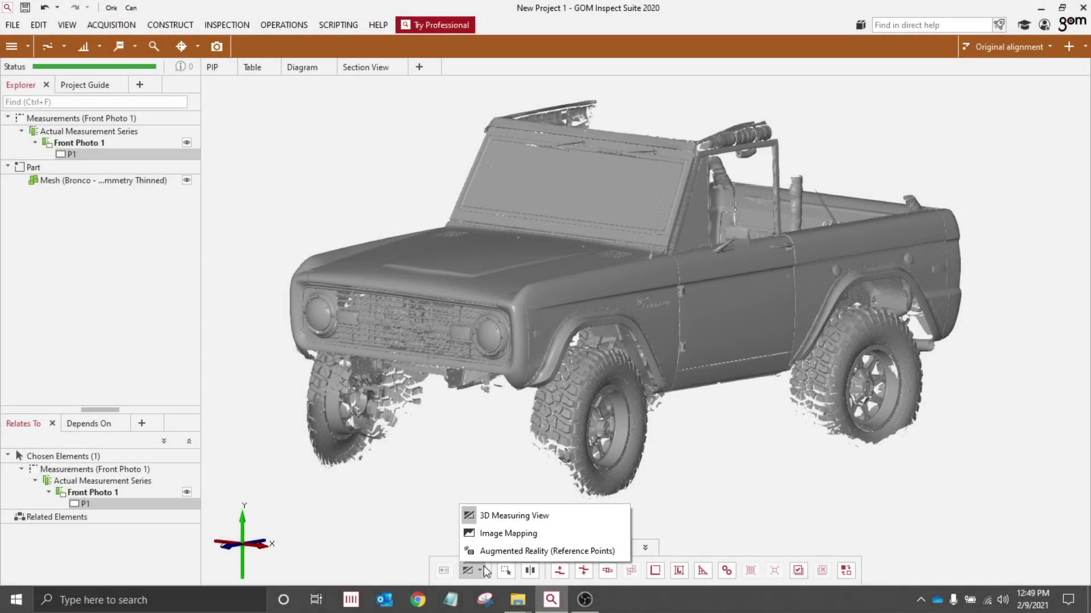
left_click(500, 533)
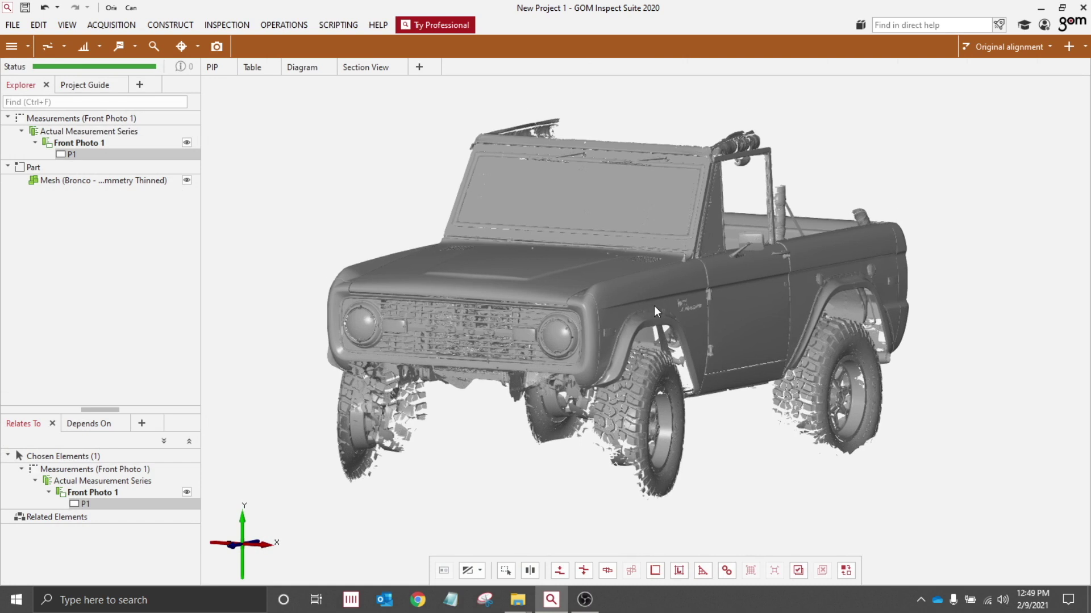
- Start orienting photo P1 and match points 1–3 on the Bronco's grille, front and hood
left_click(284, 25)
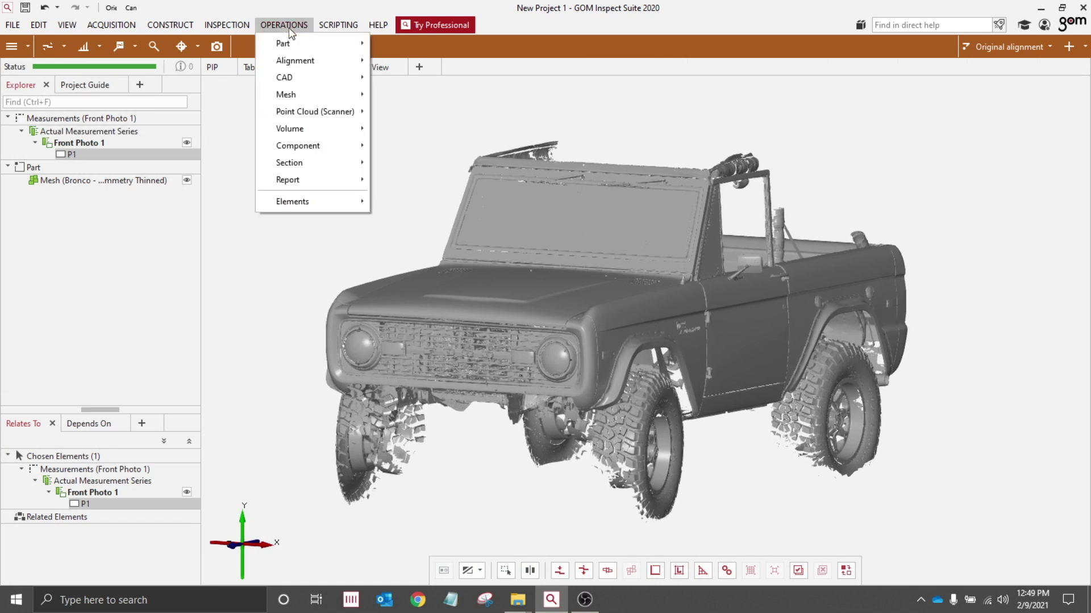
mouse_move(316, 105)
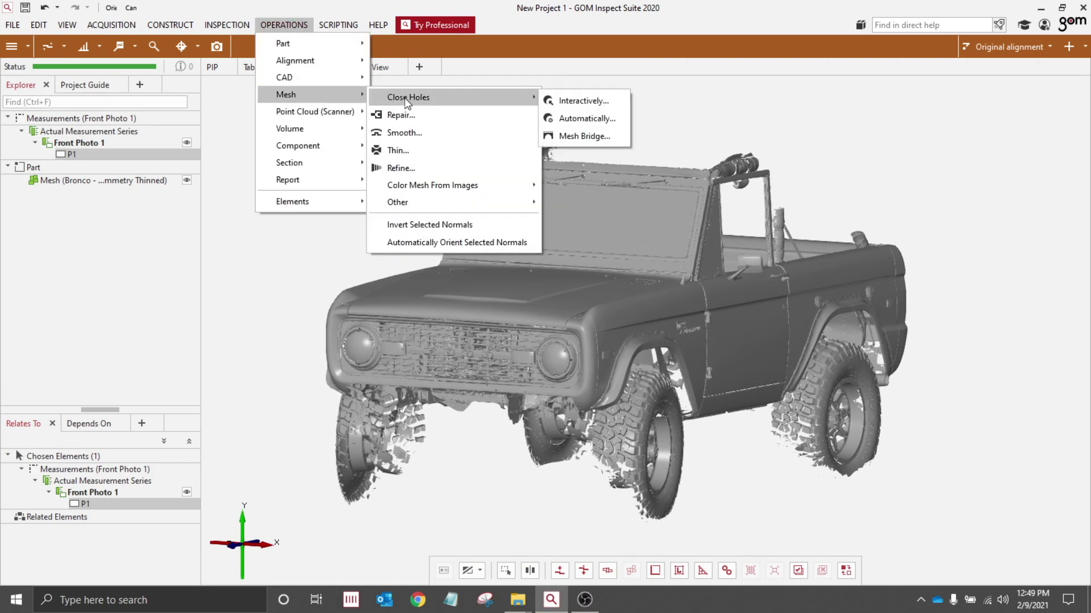
mouse_move(436, 191)
left_click(597, 190)
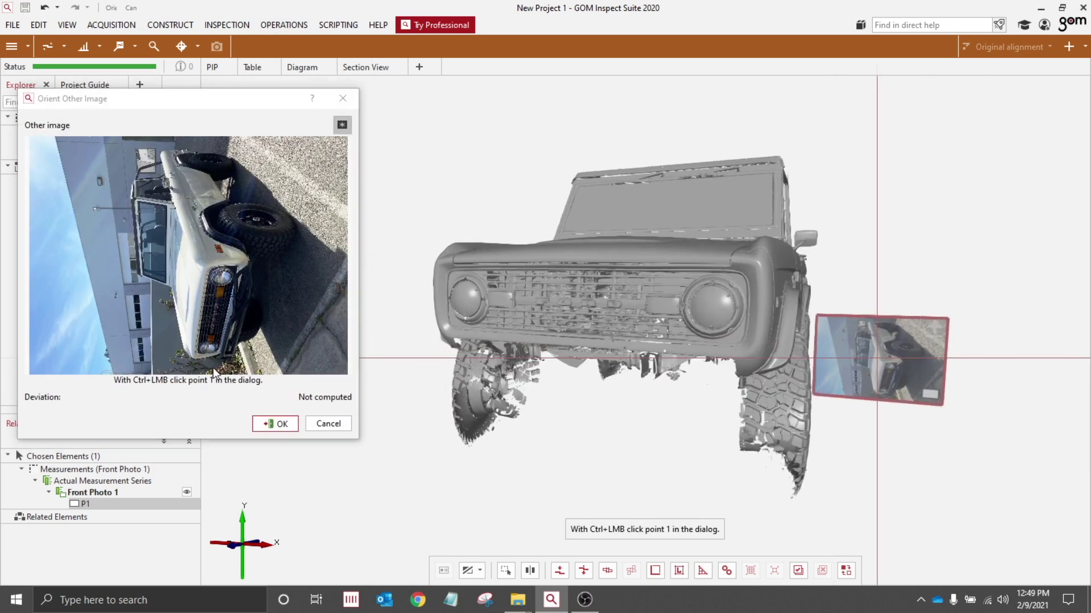
left_click(200, 350, "ctrl")
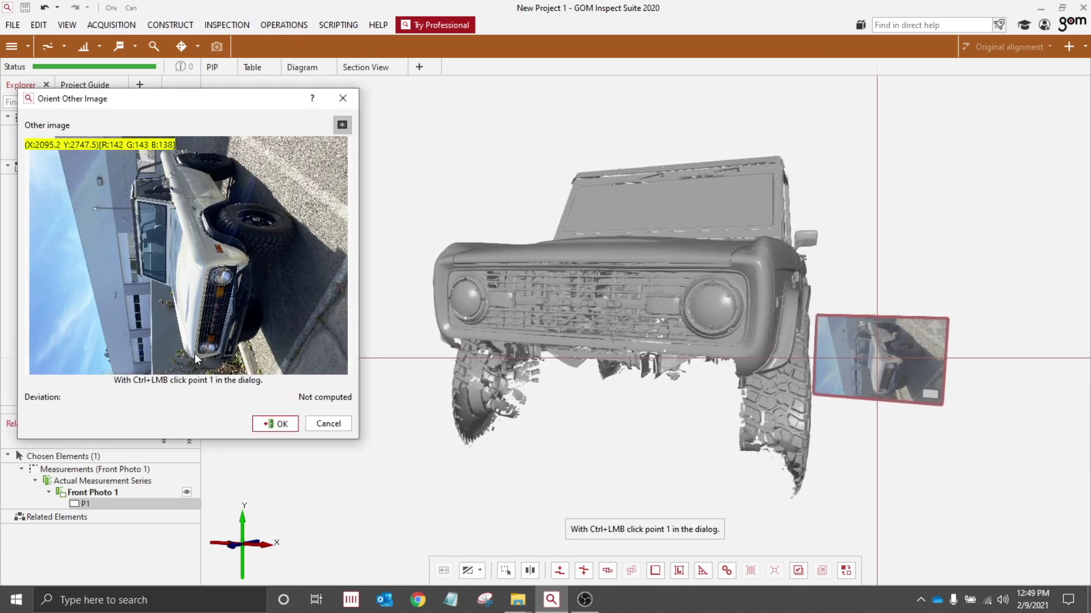
left_click(452, 263, "ctrl")
left_click(213, 273, "ctrl")
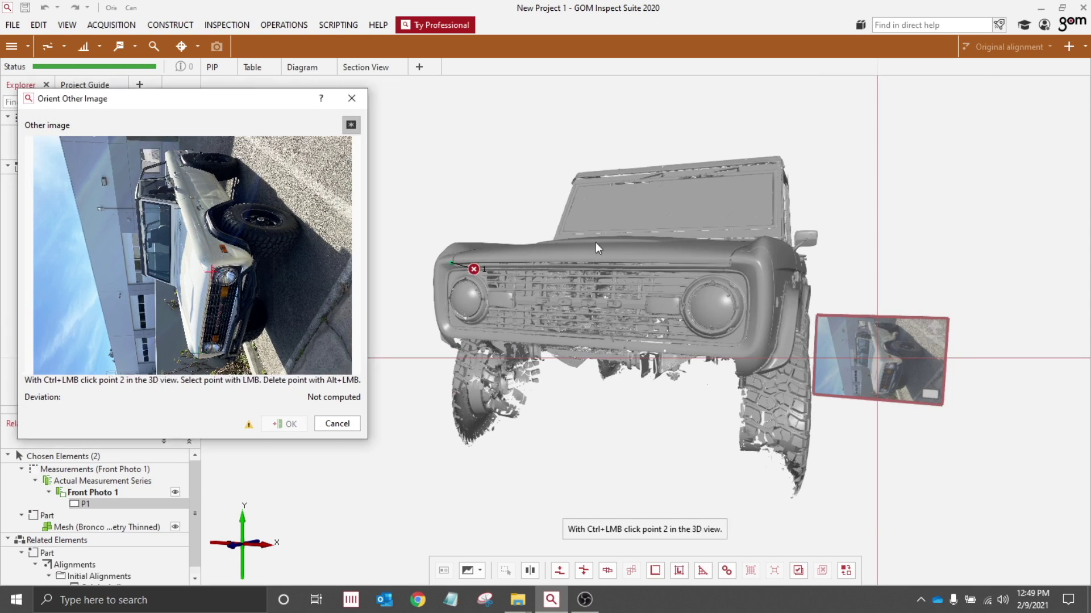
left_click(732, 256, "ctrl")
left_click(169, 281, "ctrl")
left_click(564, 230, "ctrl")
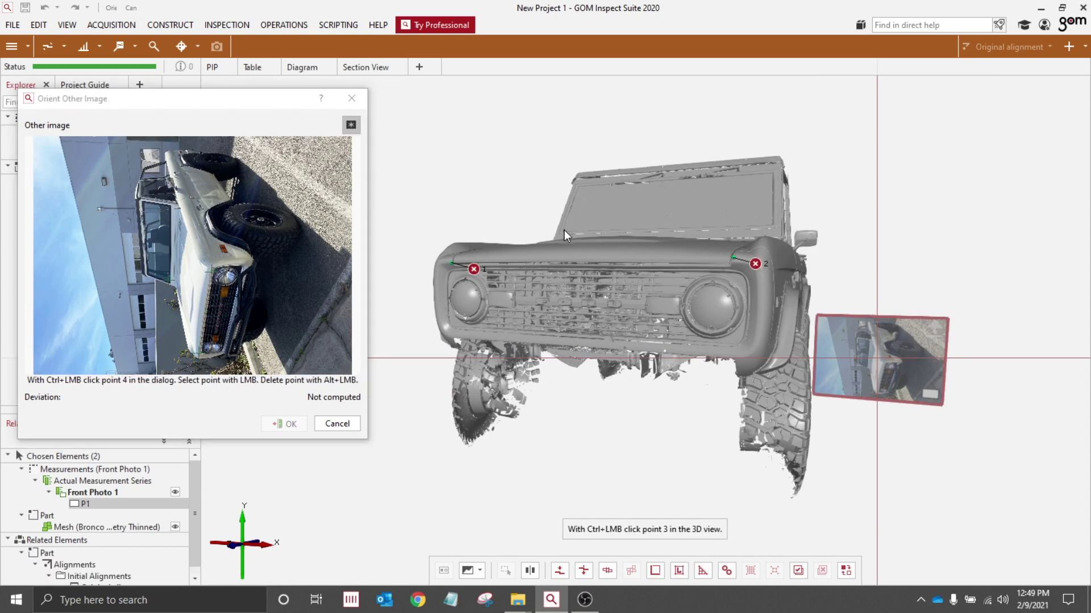
- Match points 4 and 5 on the windshield frame and accept the orientation at 10.46 px
left_click(147, 272, "ctrl")
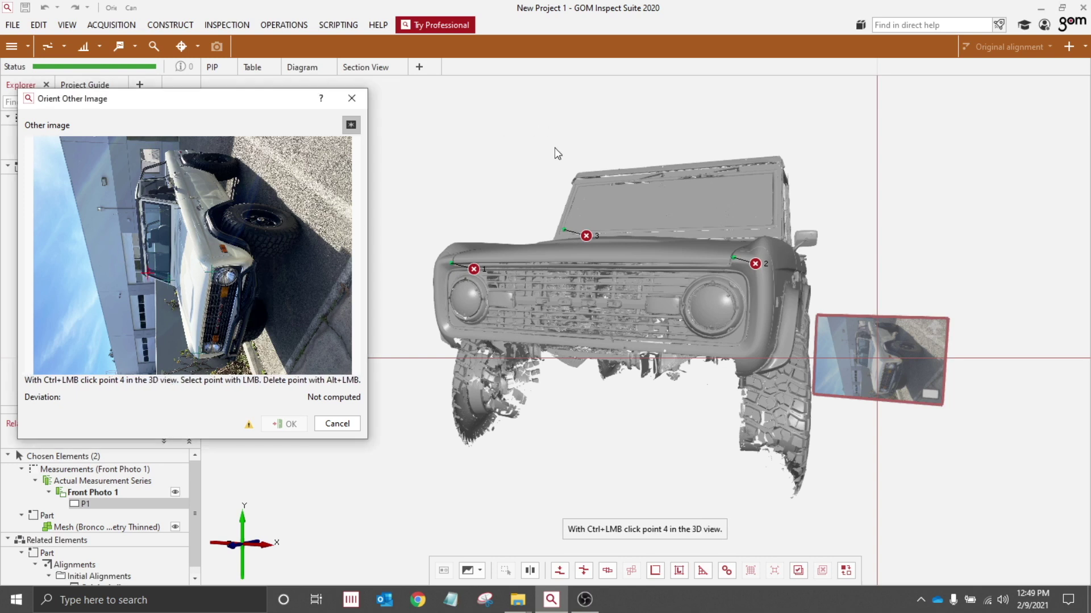
left_click(577, 187, "ctrl")
left_click(146, 200, "ctrl")
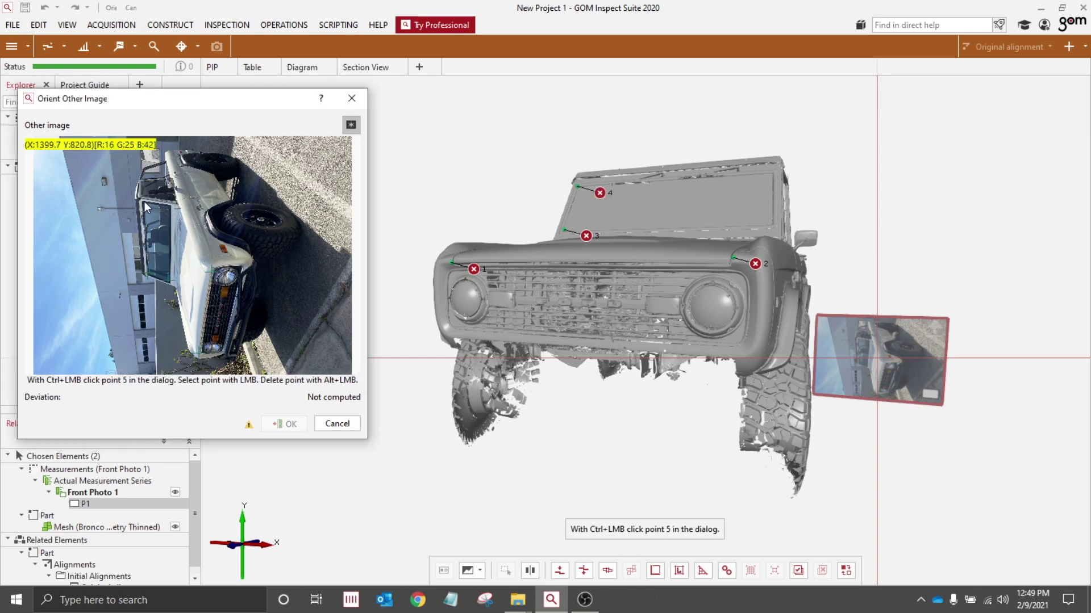
left_click(773, 173, "ctrl")
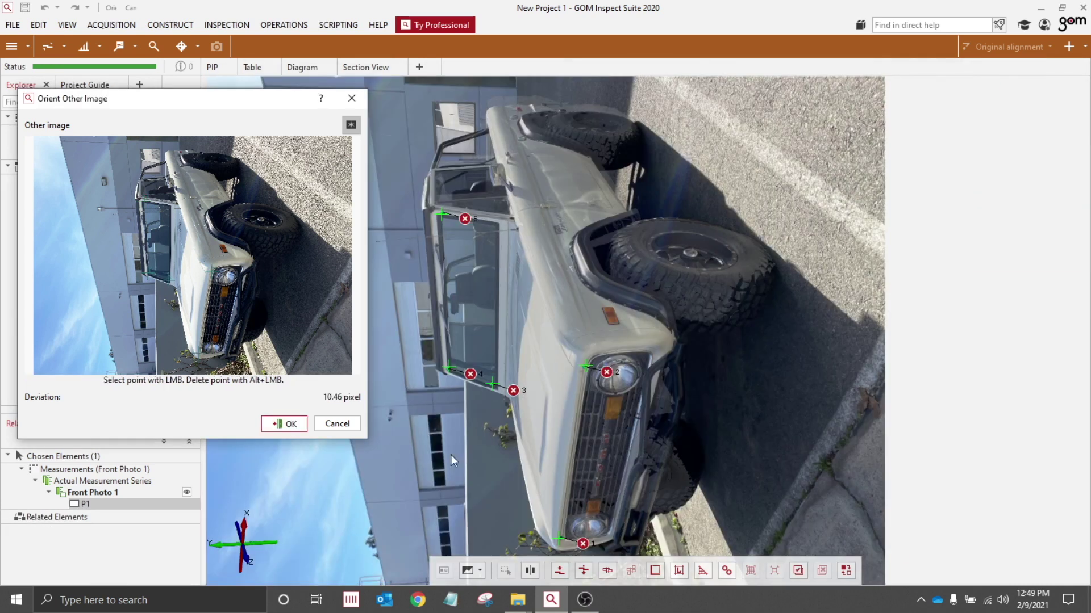
left_click(283, 424)
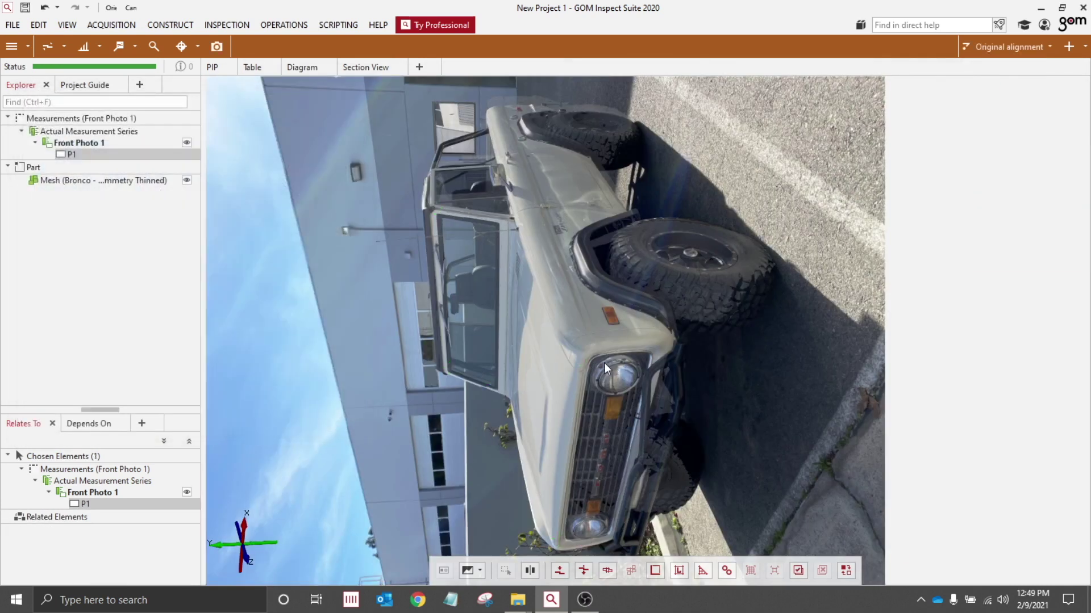
mouse_move(605, 368)
left_mouse_down()
mouse_move(714, 244)
mouse_move(551, 417)
mouse_move(627, 388)
mouse_move(604, 339)
mouse_move(620, 368)
left_mouse_up()
- Project the front photo's camera image contents onto Part as the colour mesh Ford Bronco
scroll(621, 396, "up", 3)
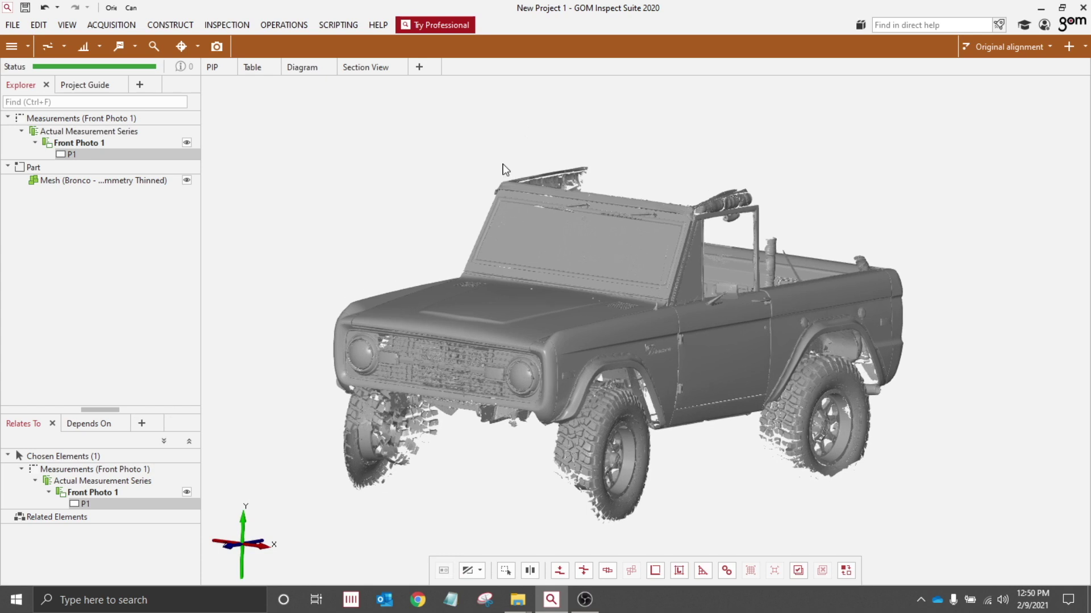
left_click(294, 24)
mouse_move(317, 95)
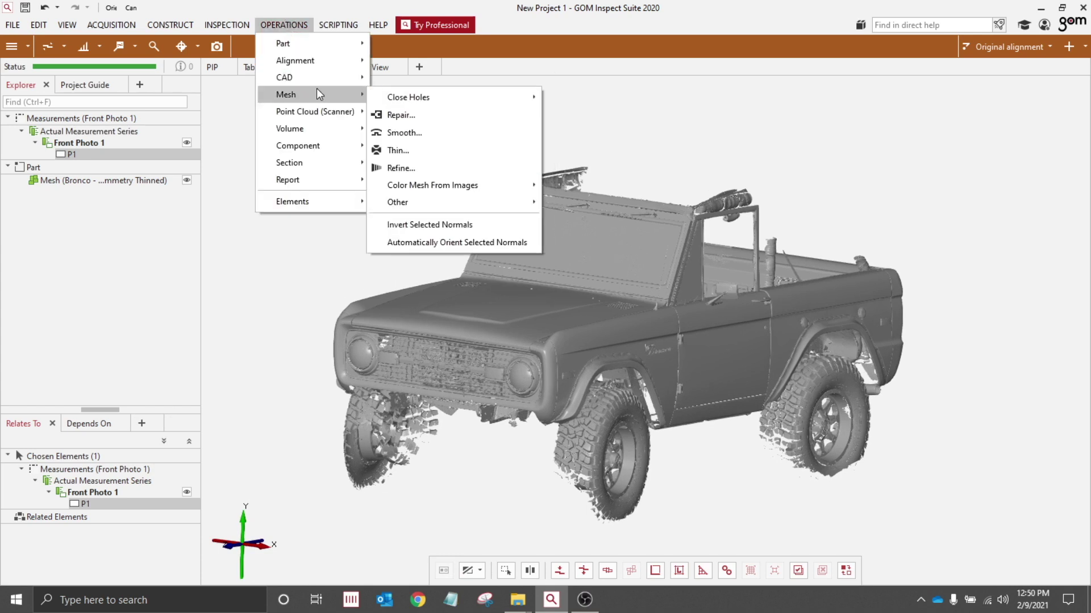
mouse_move(452, 183)
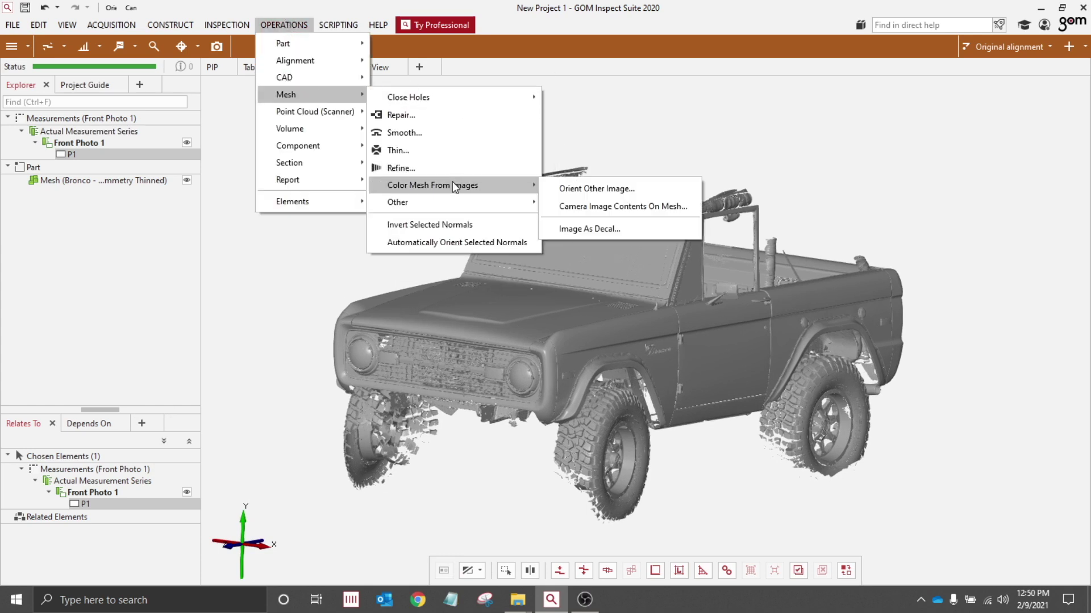
left_click(595, 207)
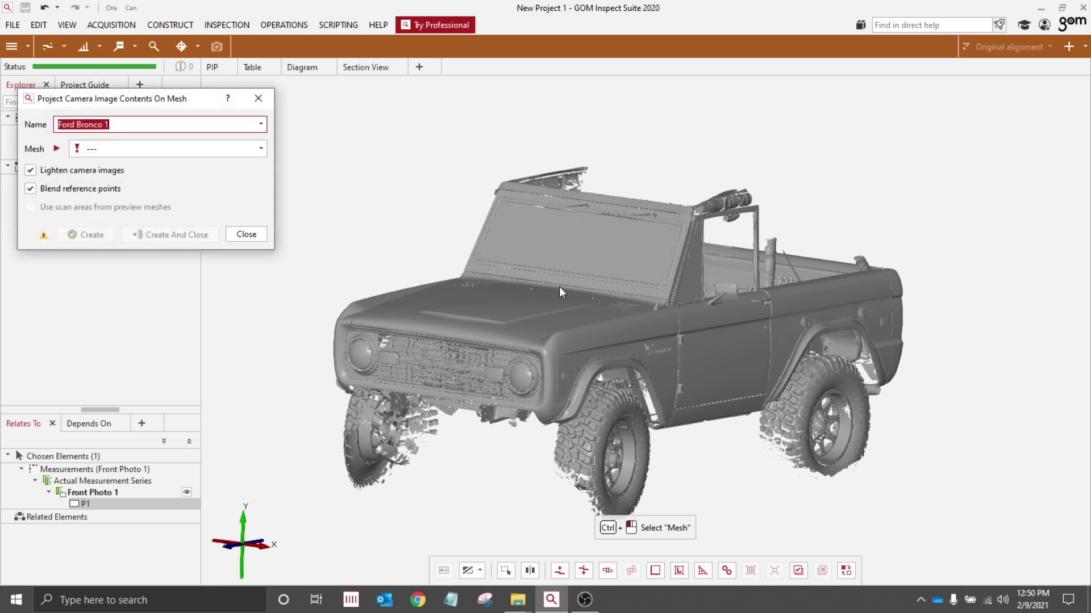
left_click(151, 125)
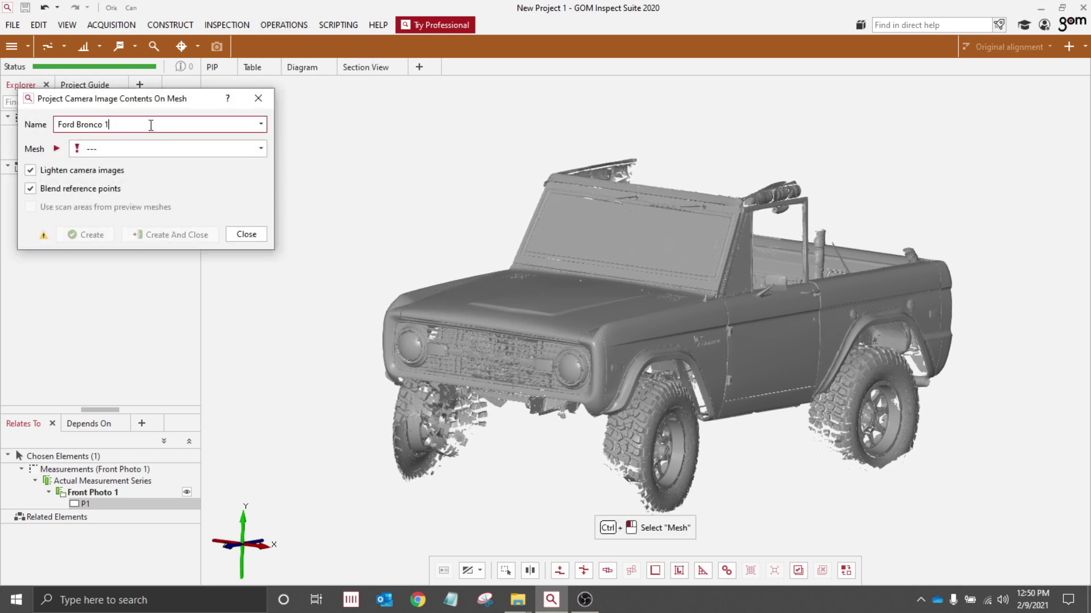
left_click(128, 149)
left_click(128, 177)
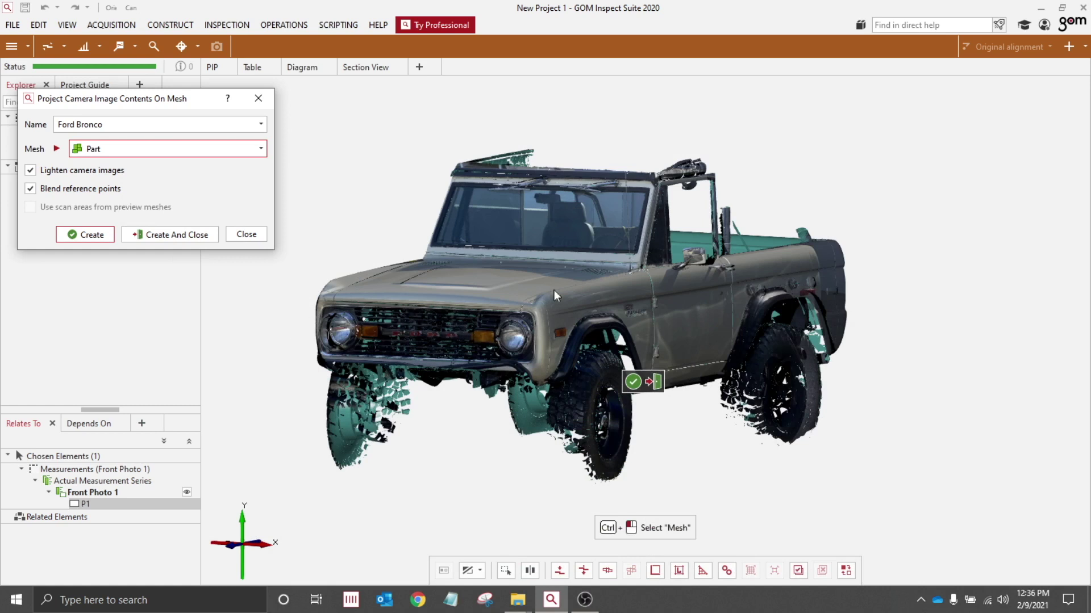
left_click(175, 235)
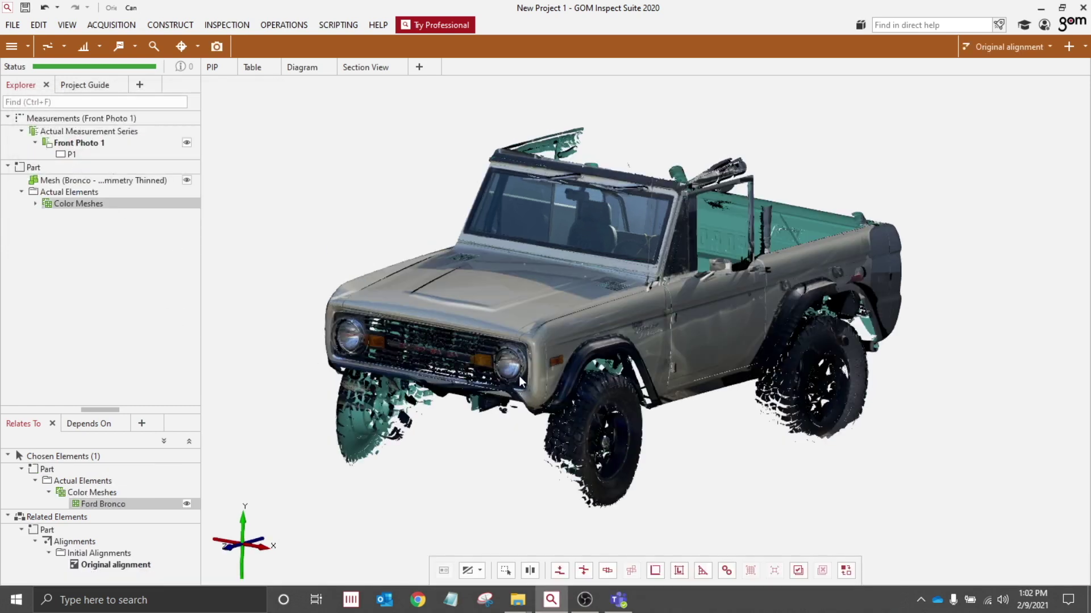
- Show only Color Meshes and zoom and rotate to inspect the coloured Bronco's windshield
left_click_drag(74, 203, 358, 242)
scroll(605, 370, "up", 5)
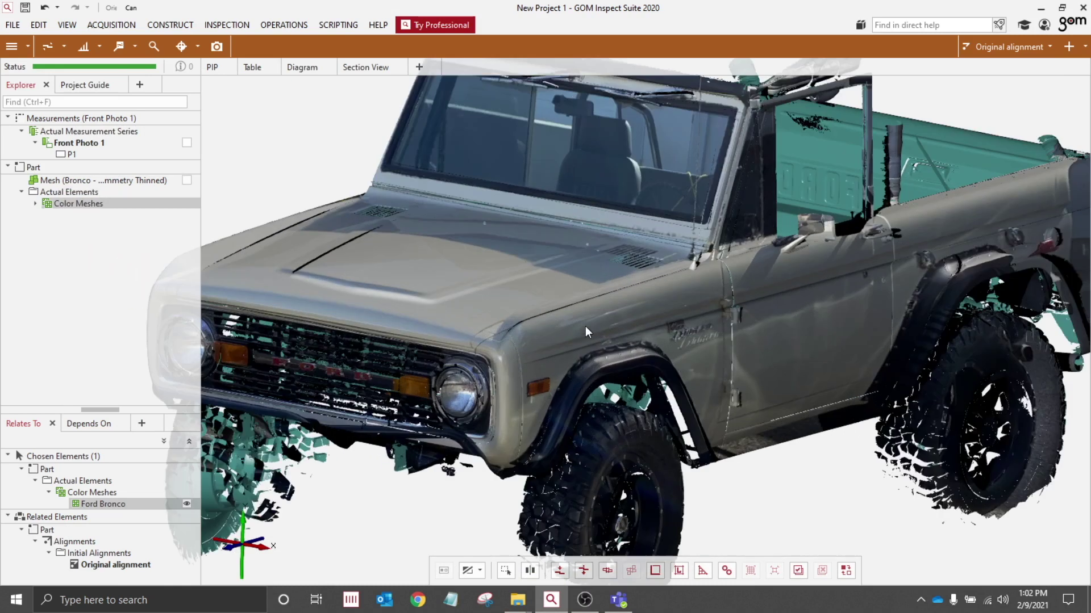
scroll(554, 349, "down", 3)
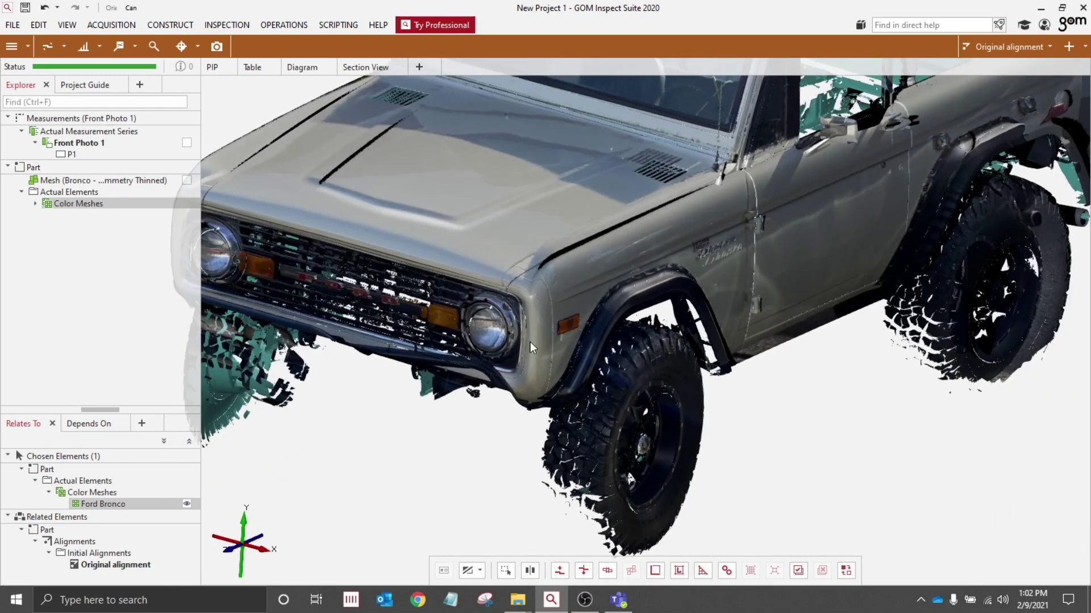
left_click_drag(530, 342, 559, 352)
scroll(554, 350, "down", 4)
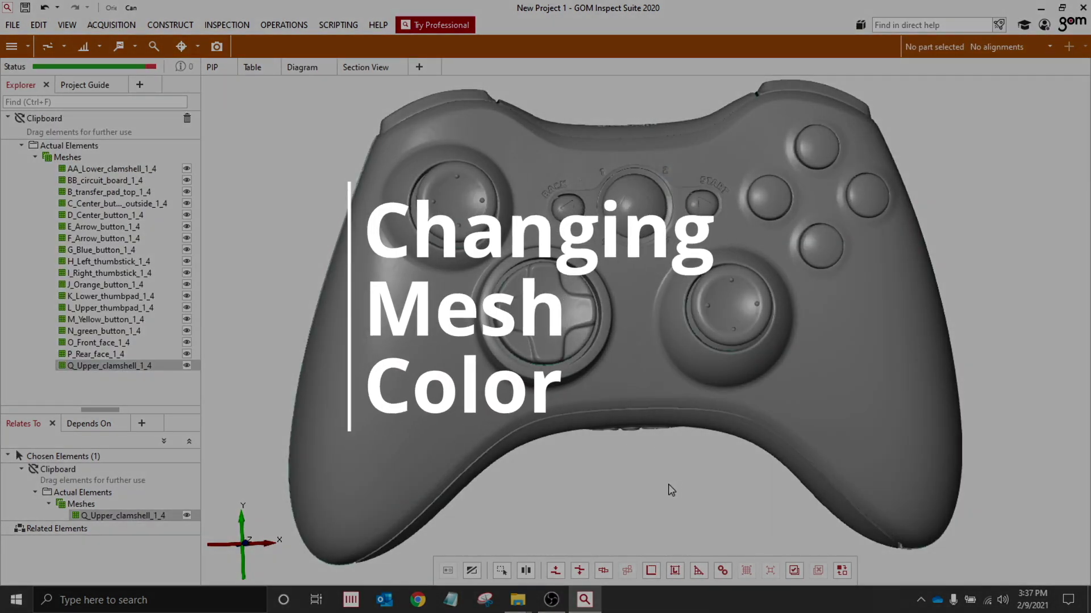
mouse_move(650, 473)
left_mouse_down()
mouse_move(791, 475)
mouse_move(521, 475)
mouse_move(673, 473)
left_mouse_up()
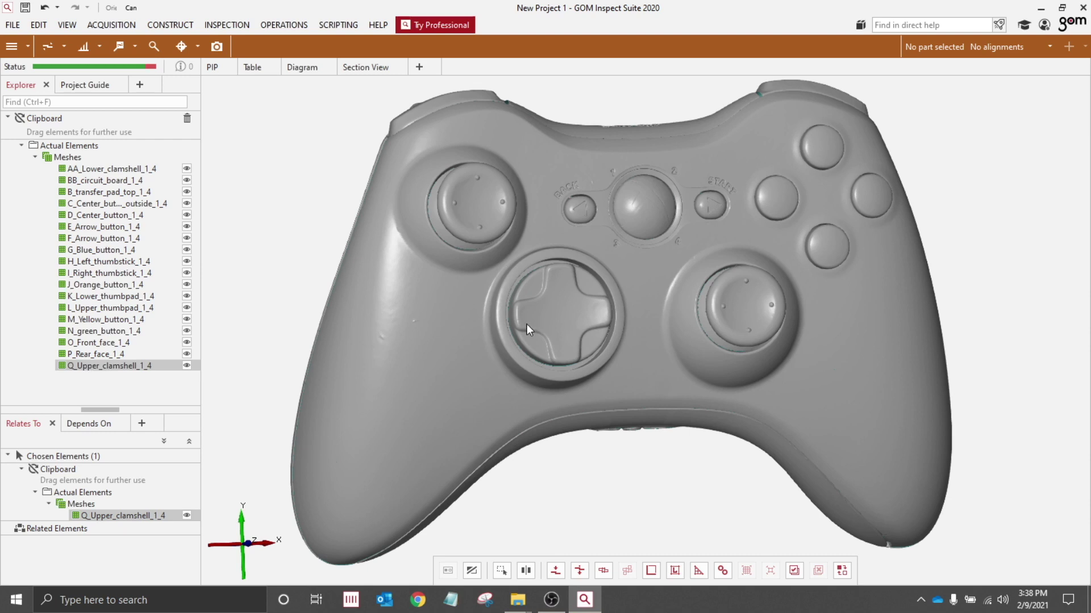
left_click_drag(672, 327, 635, 332)
mouse_move(635, 331)
right_mouse_down()
mouse_move(639, 320)
mouse_move(630, 321)
right_mouse_up()
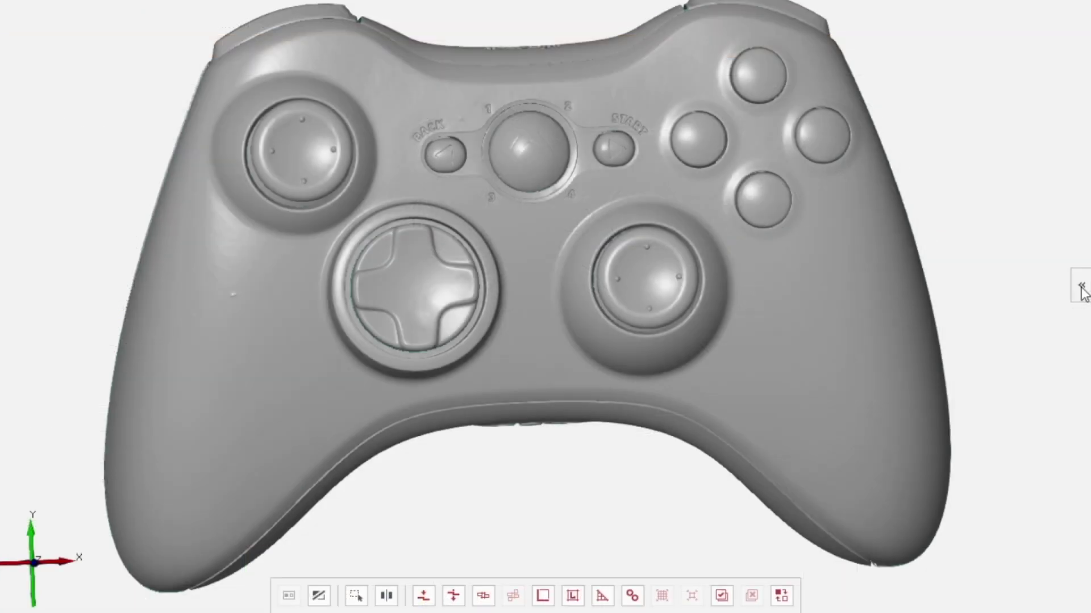
- Open Q_Upper_clamshell_1_4's Display properties and its Front side color choices
left_click(1080, 323)
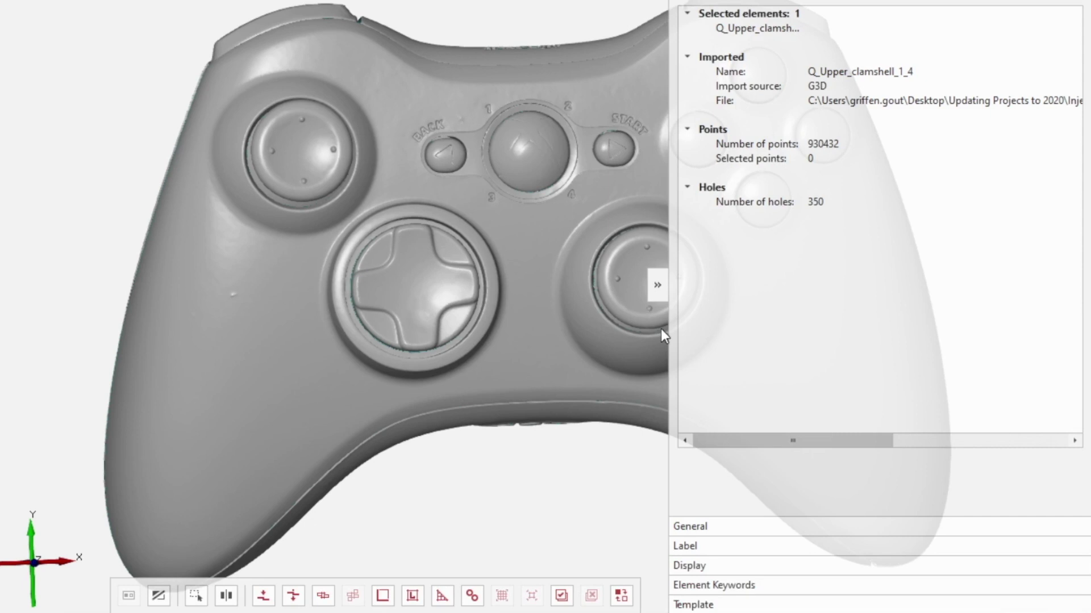
left_click(660, 289)
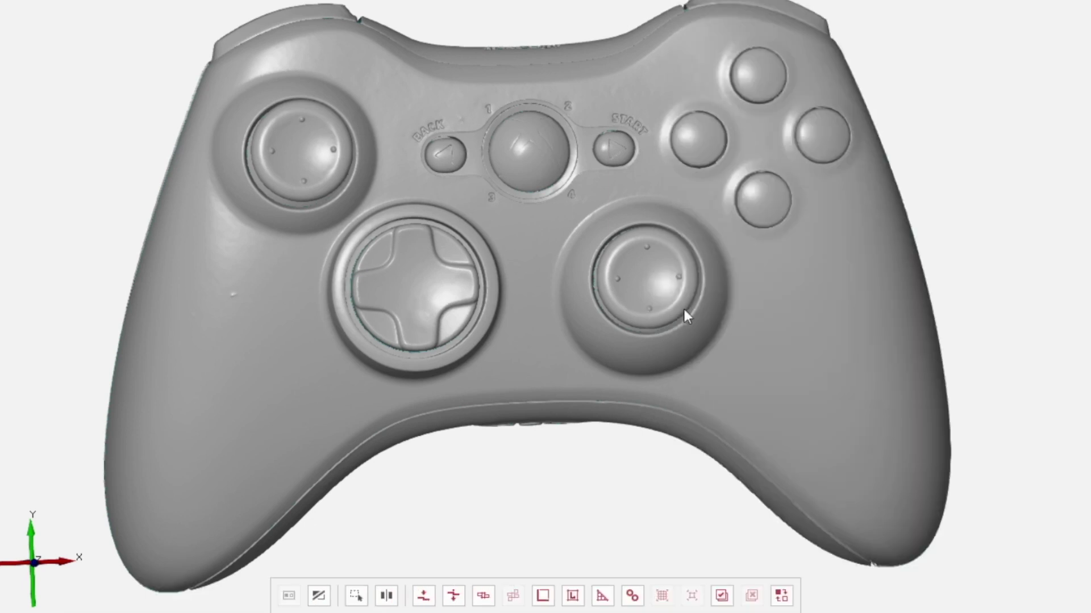
left_click(775, 331)
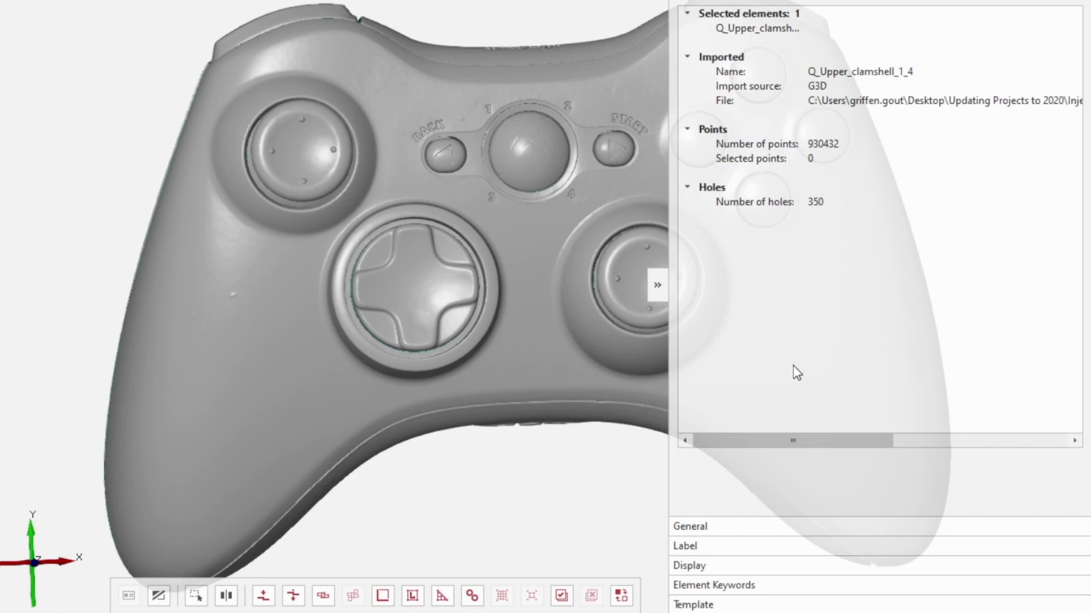
left_click(717, 565)
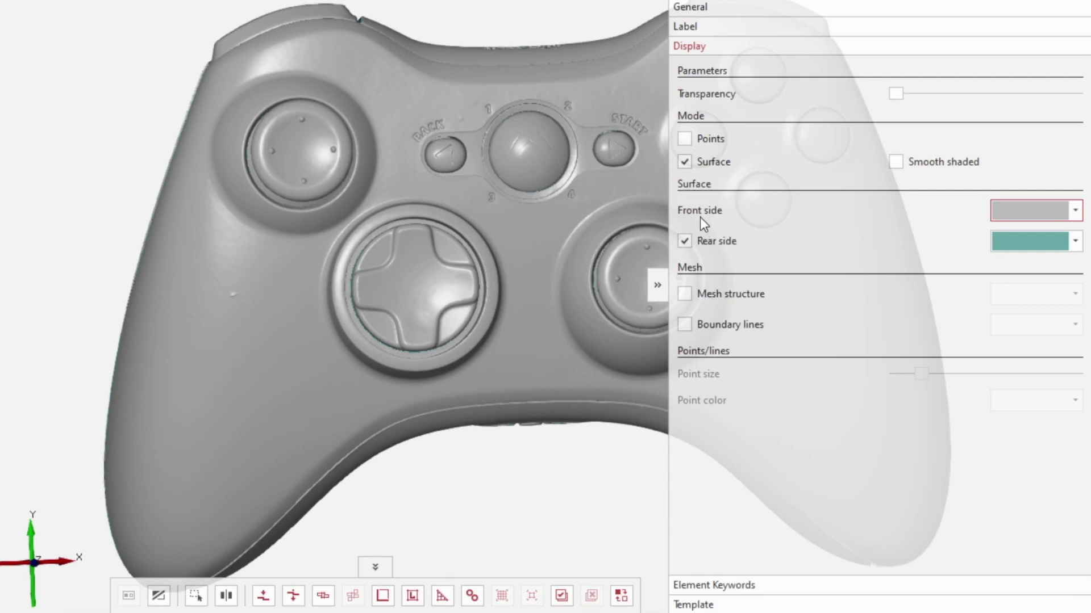
left_click(1044, 219)
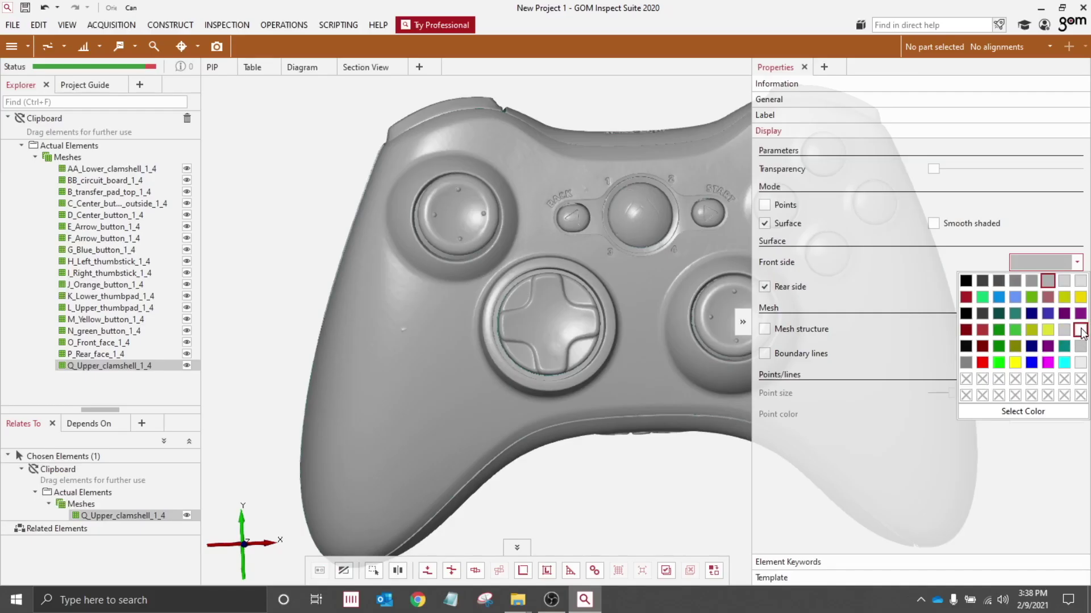
- Make the shell white, thumbsticks and d-pad dark grey, and the centre button green
left_click(1079, 330)
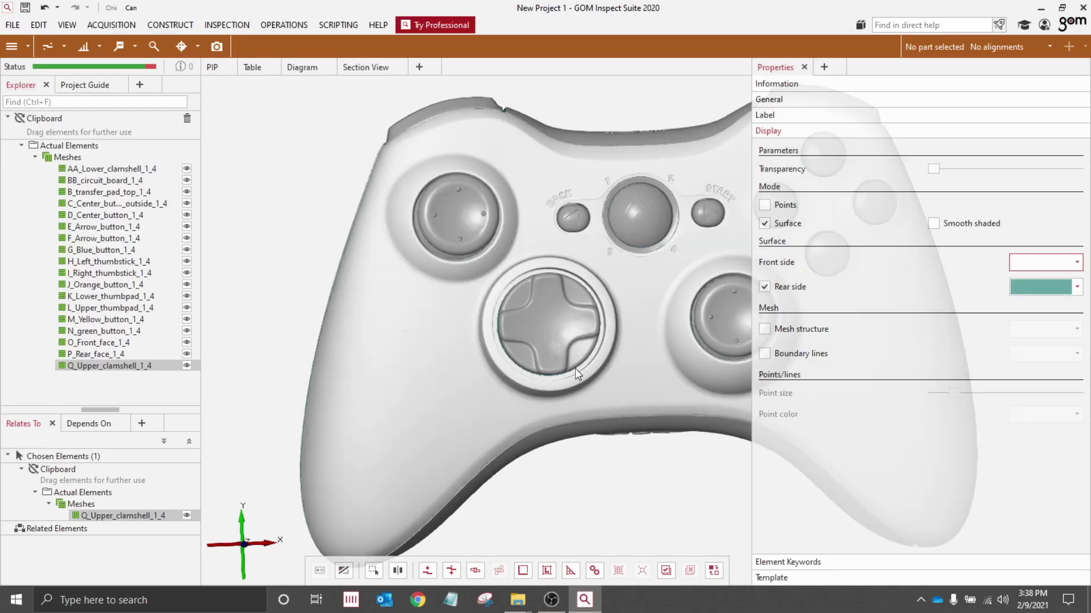
mouse_move(534, 344)
left_mouse_down()
mouse_move(546, 337)
mouse_move(536, 333)
mouse_move(595, 323)
mouse_move(546, 302)
mouse_move(523, 365)
mouse_move(565, 302)
mouse_move(584, 369)
mouse_move(565, 370)
mouse_move(567, 333)
mouse_move(440, 333)
left_mouse_up()
key("F11")
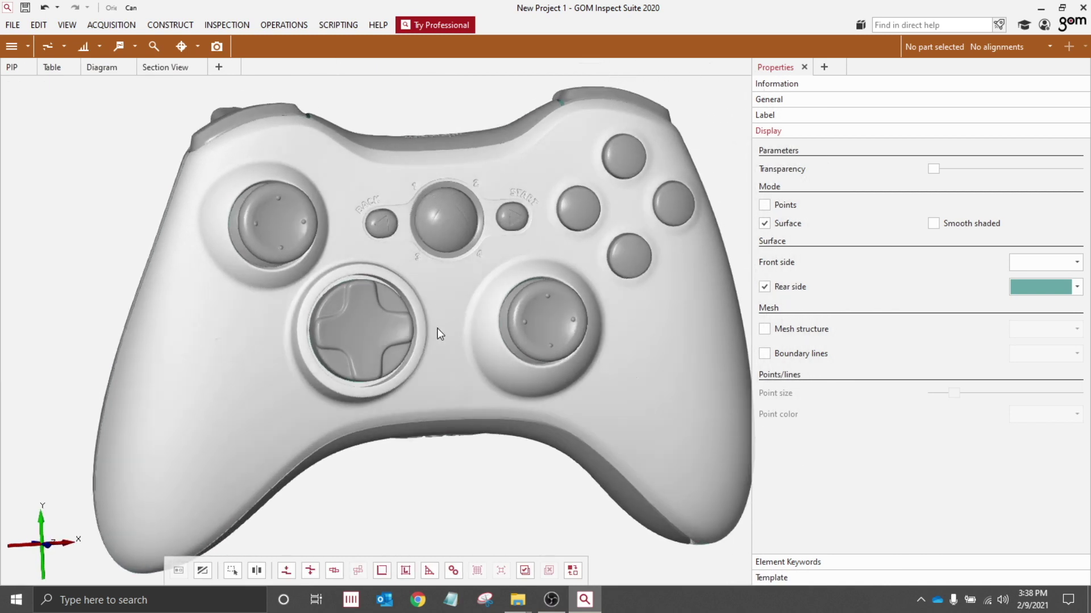
left_click(1045, 262)
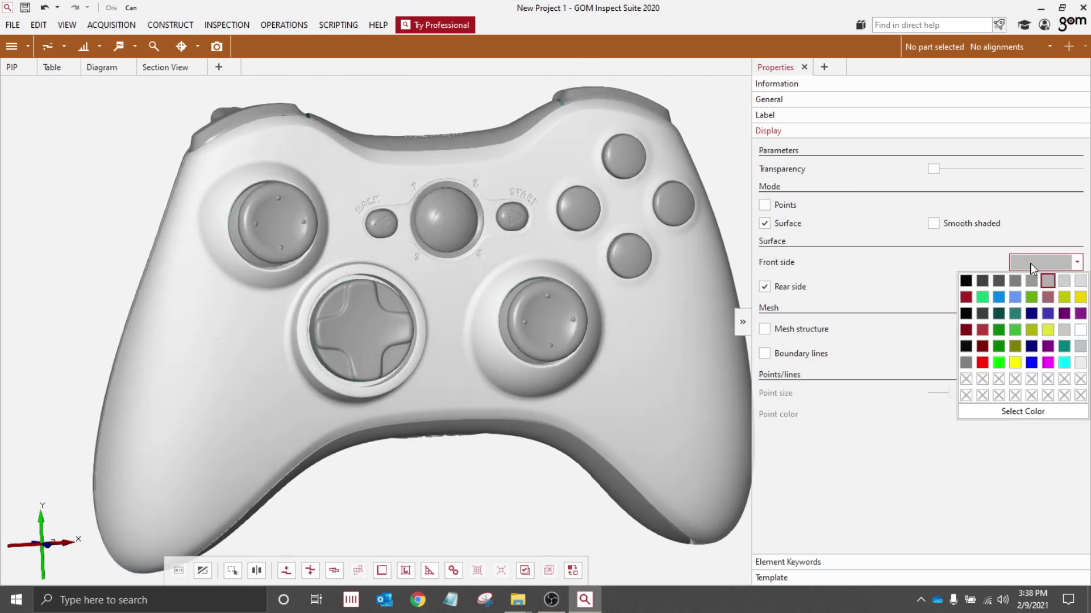
left_click(998, 281)
left_click(1045, 262)
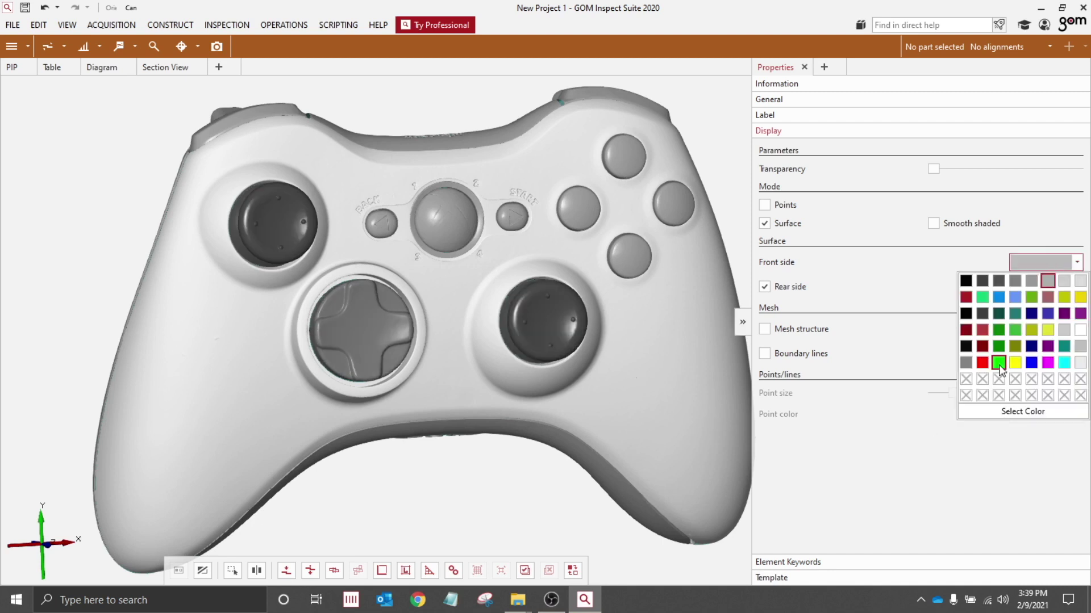
left_click(997, 363)
- Colour the face buttons: X blue, Y yellow, B red and A green
left_click(1045, 262)
left_click(1022, 307)
left_click(1045, 262)
left_click(967, 294)
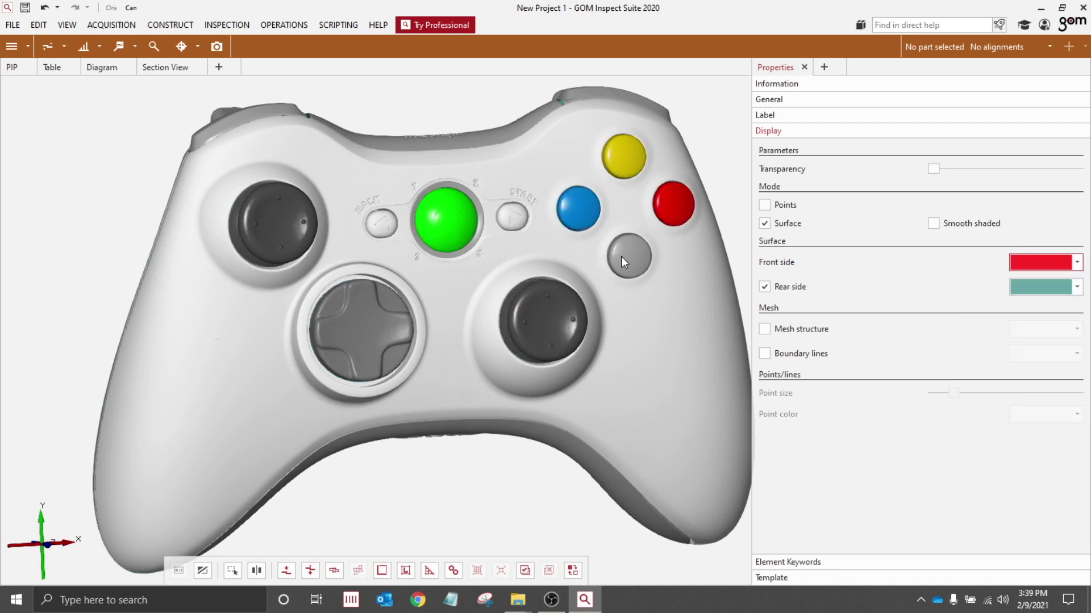
left_click(629, 255)
left_click(1045, 261)
left_click(998, 294)
left_click_drag(793, 370, 763, 329)
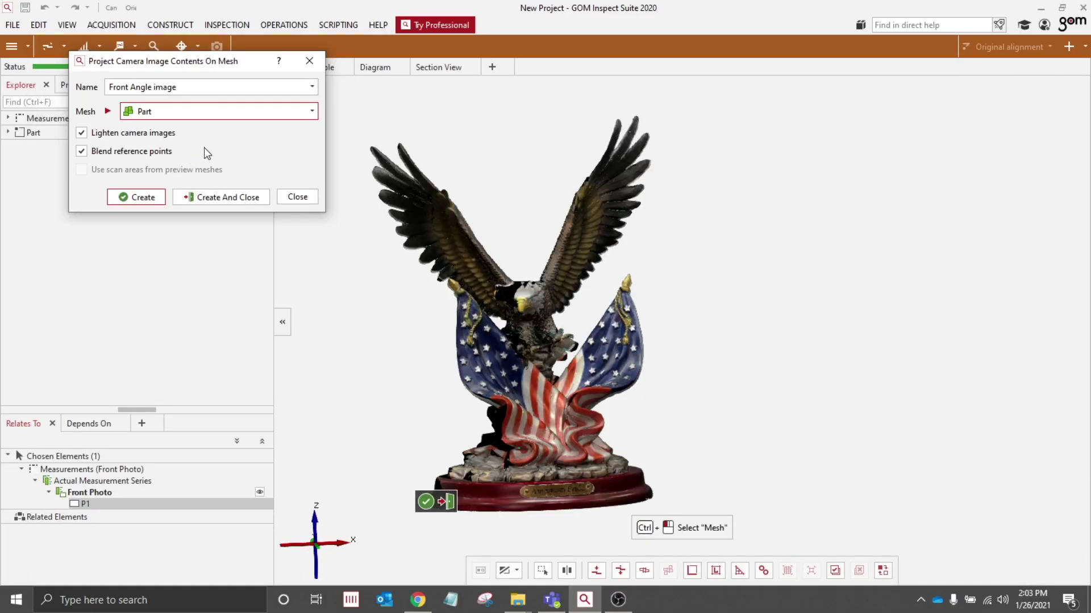
- Rotate and pan the Front Angle image preview of the coloured eagle
left_click_drag(479, 413, 529, 353)
right_click_drag(529, 352, 561, 382)
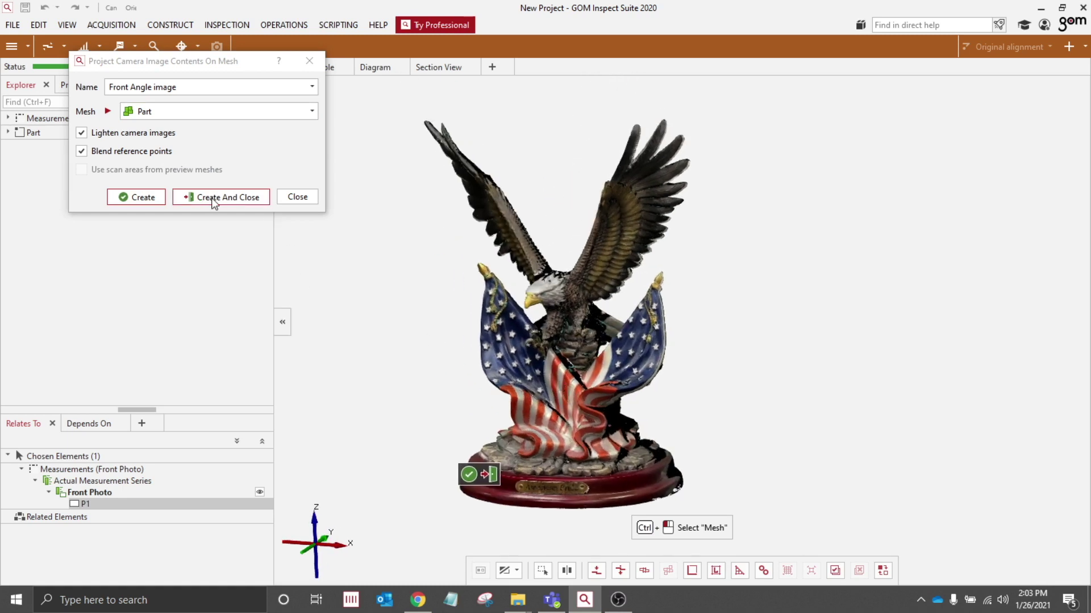